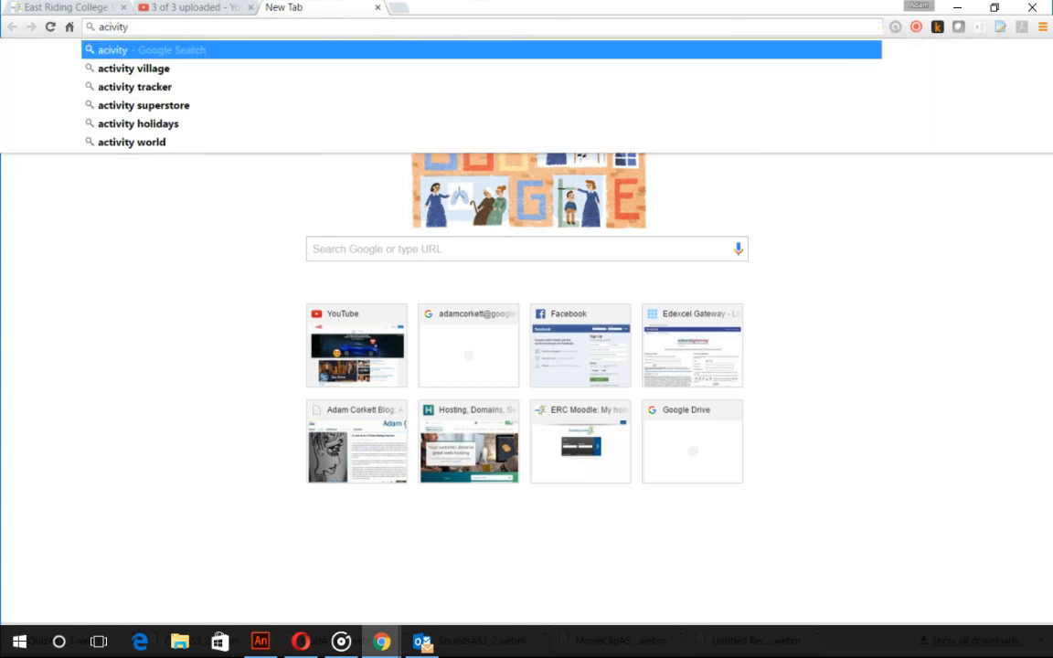
Search the web for Activity Village, and search within that site for "how to draw".
key(Down)
key(Return)
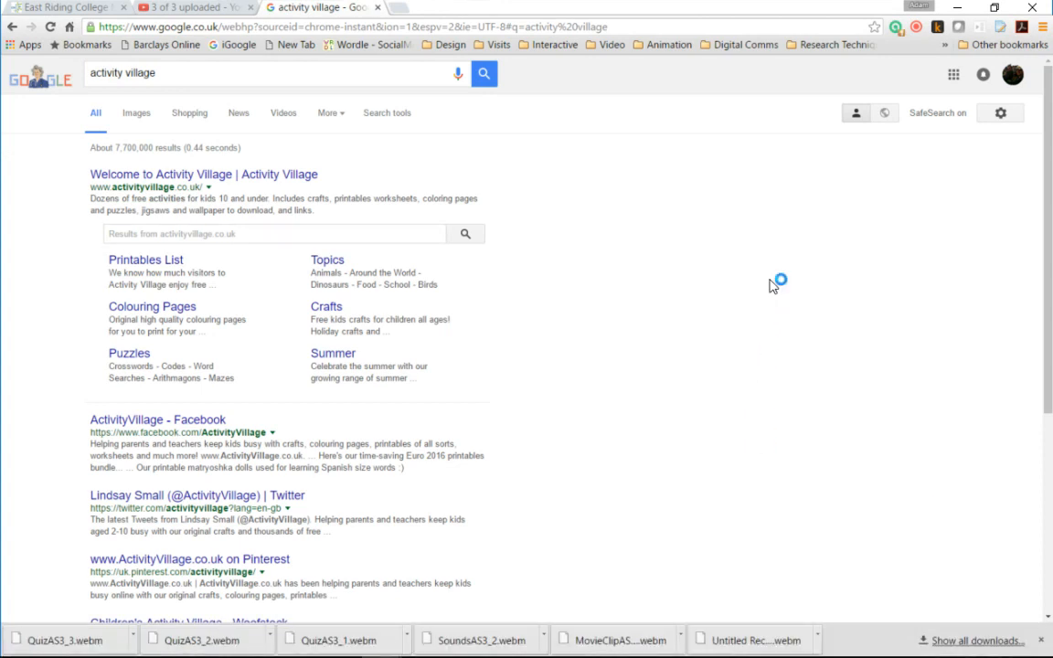
click(295, 233)
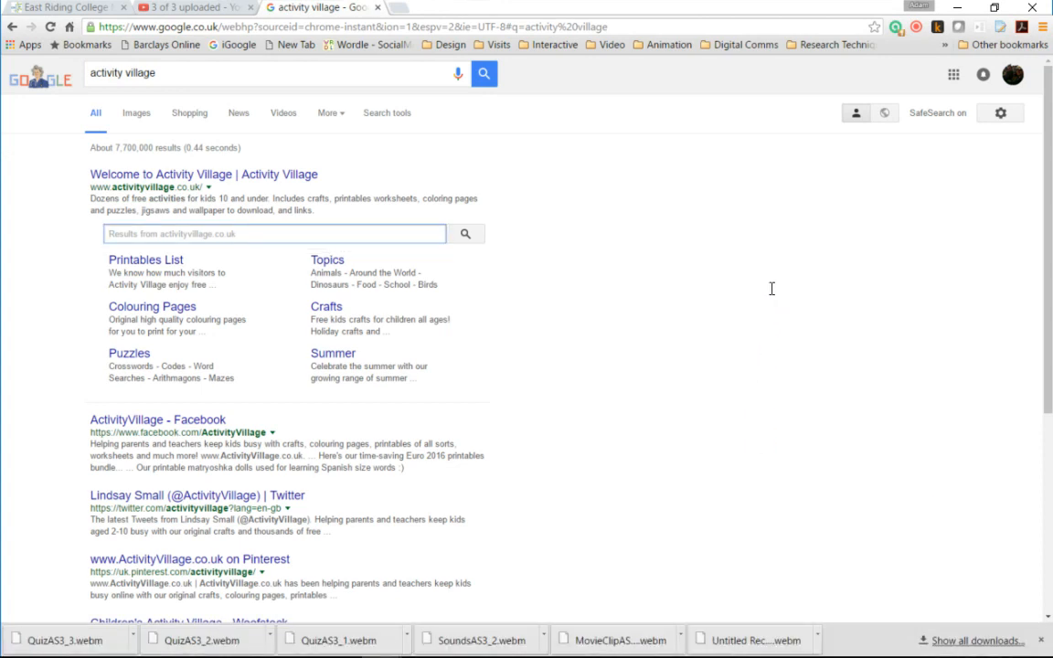
text(how to draw)
key(Return)
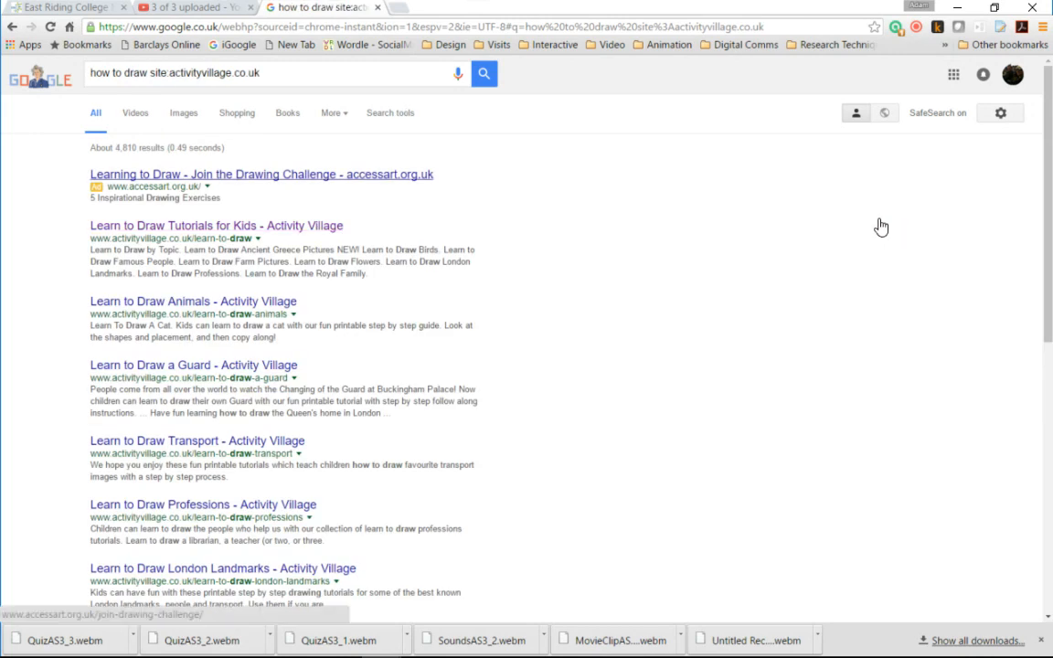
Open Activity Village's Learn to Draw tutorials and bring up the Learn to Draw a Frog guide.
click(274, 225)
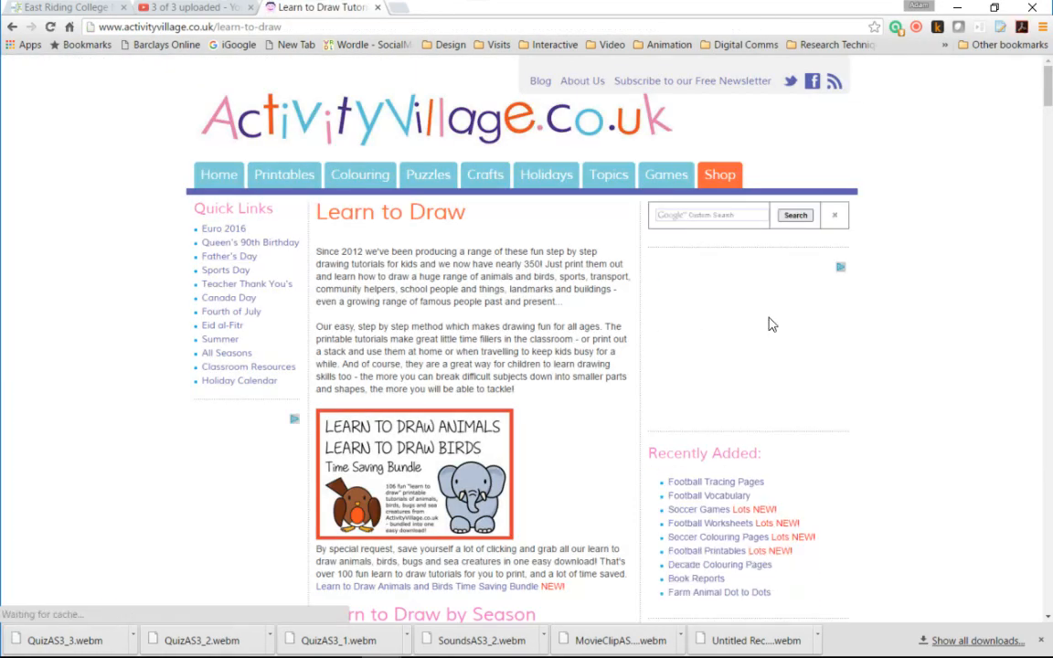
scroll(731, 322, down, 3)
scroll(775, 324, down, 20)
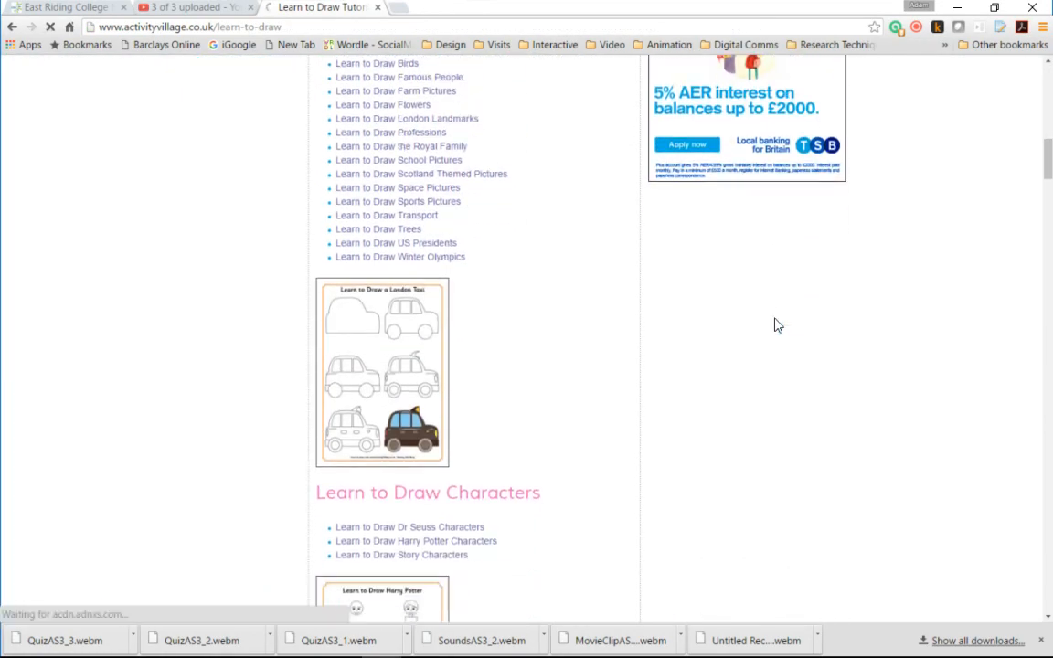
scroll(774, 324, down, 15)
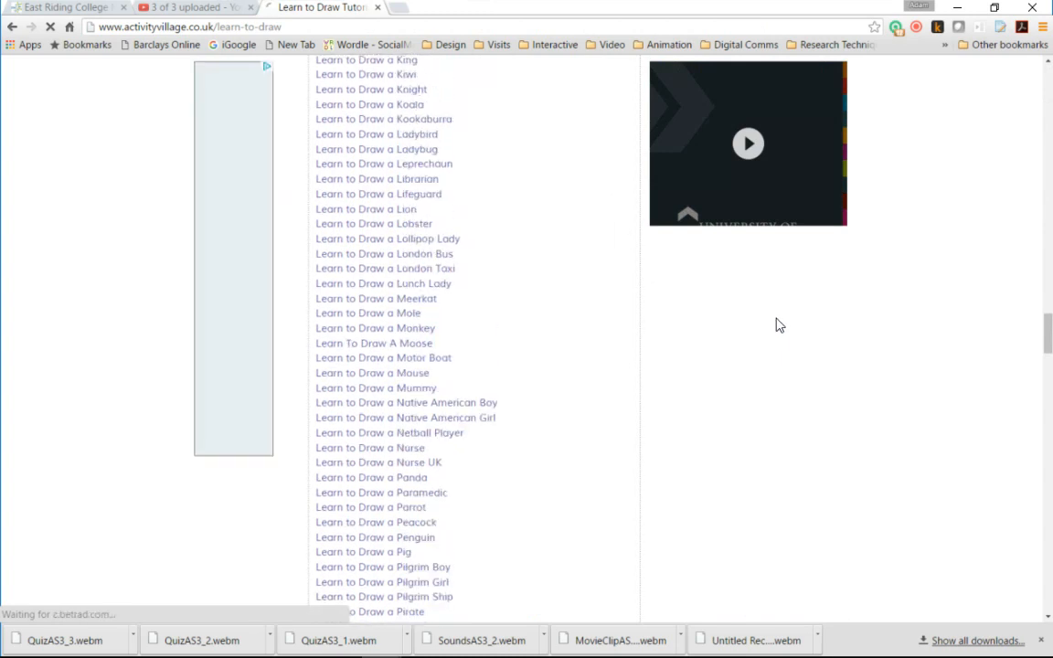
scroll(780, 326, up, 6)
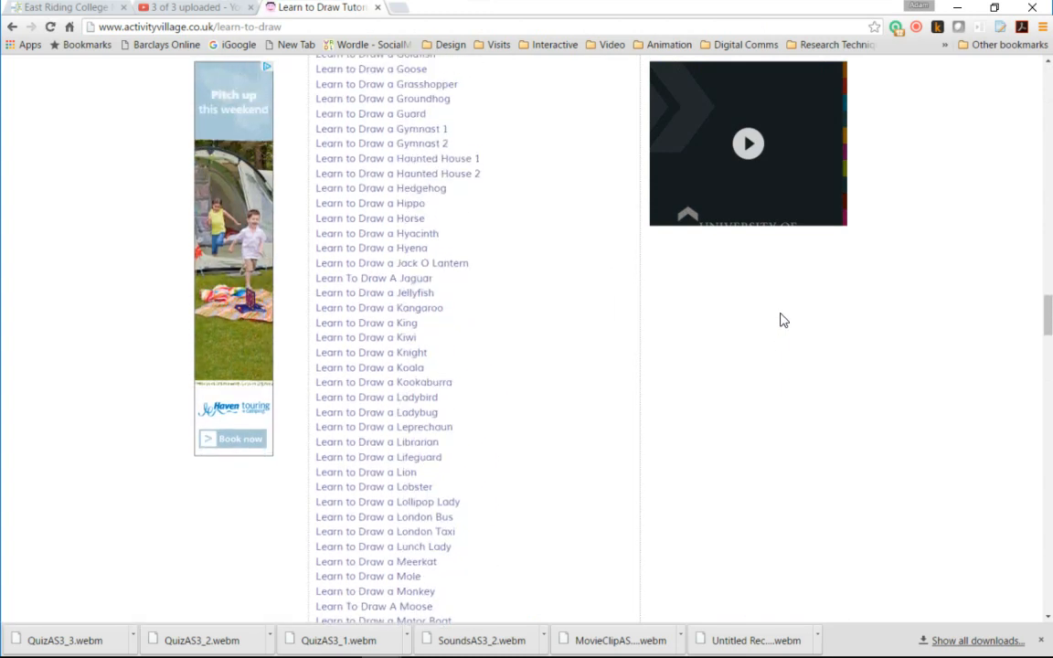
scroll(782, 318, up, 8)
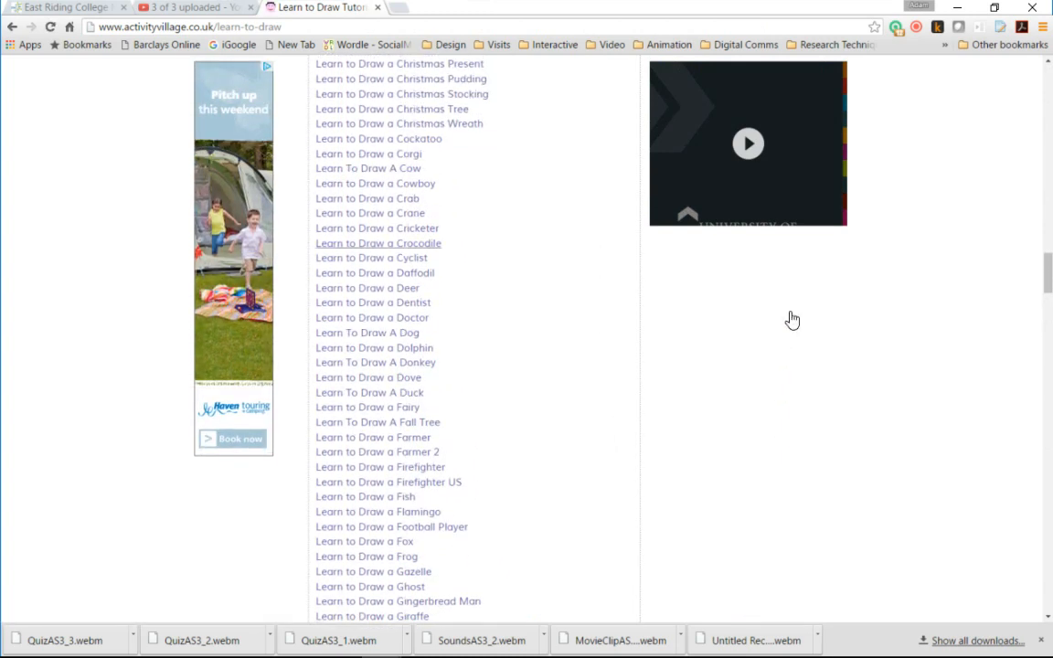
click(366, 557)
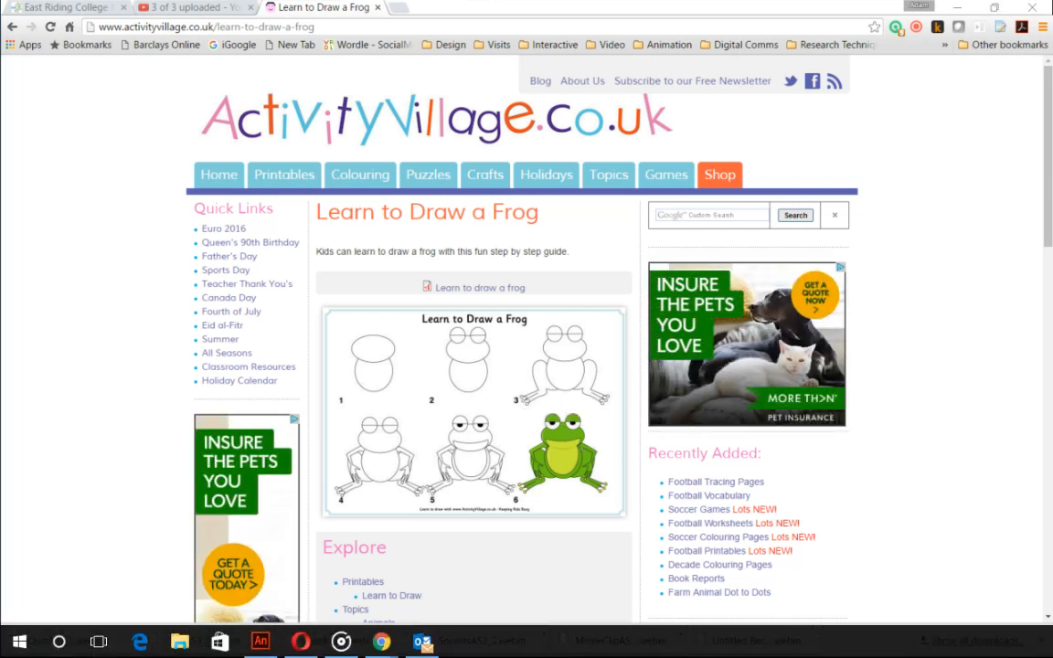
Switch to Adobe Animate and create a new ActionScript 3.0 document of 1280 × 720 px.
click(260, 641)
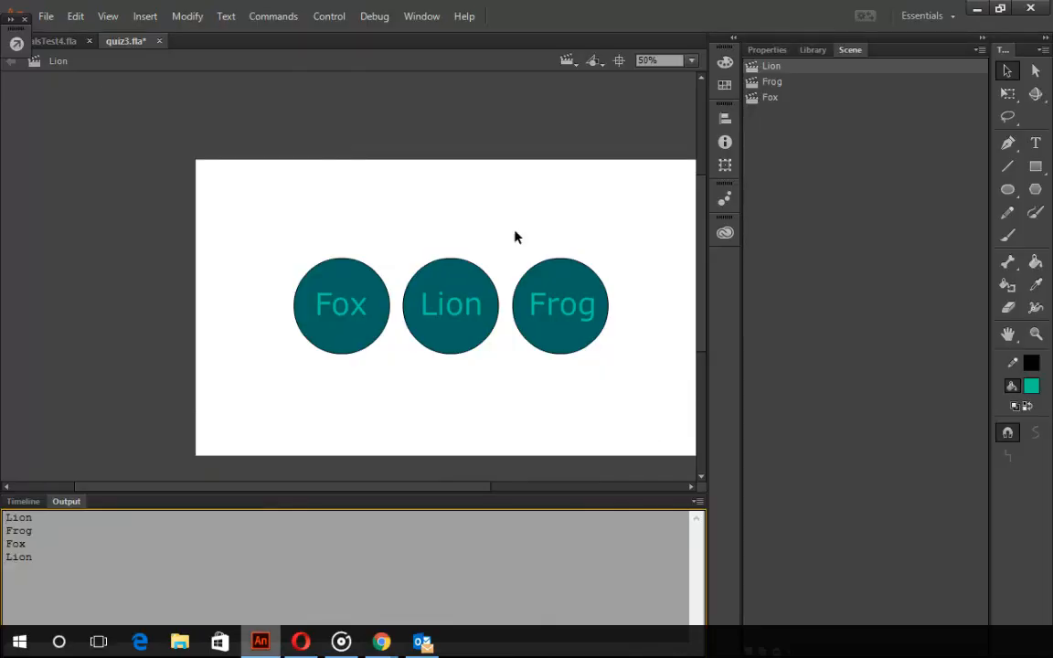
key(alt+f)
key(Down)
key(Return)
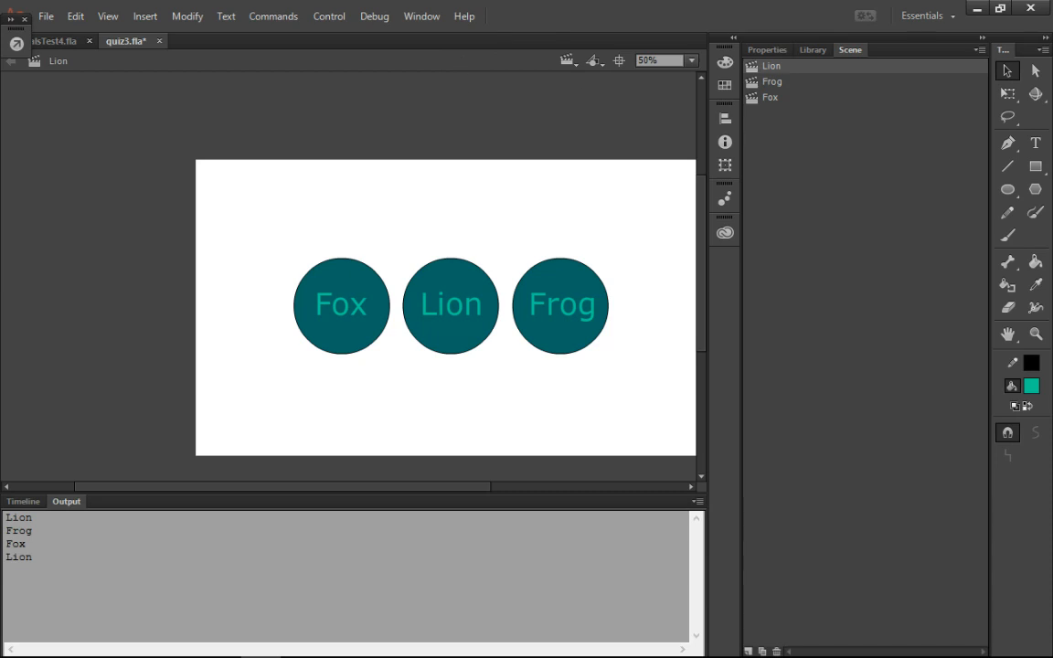
key(ctrl+n)
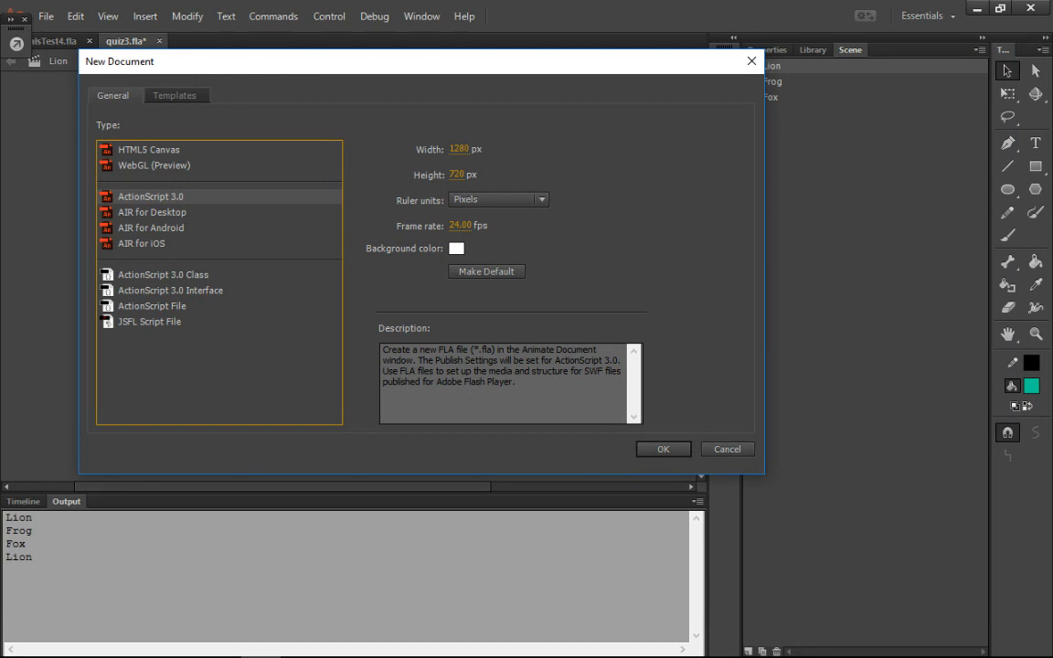
key(Return)
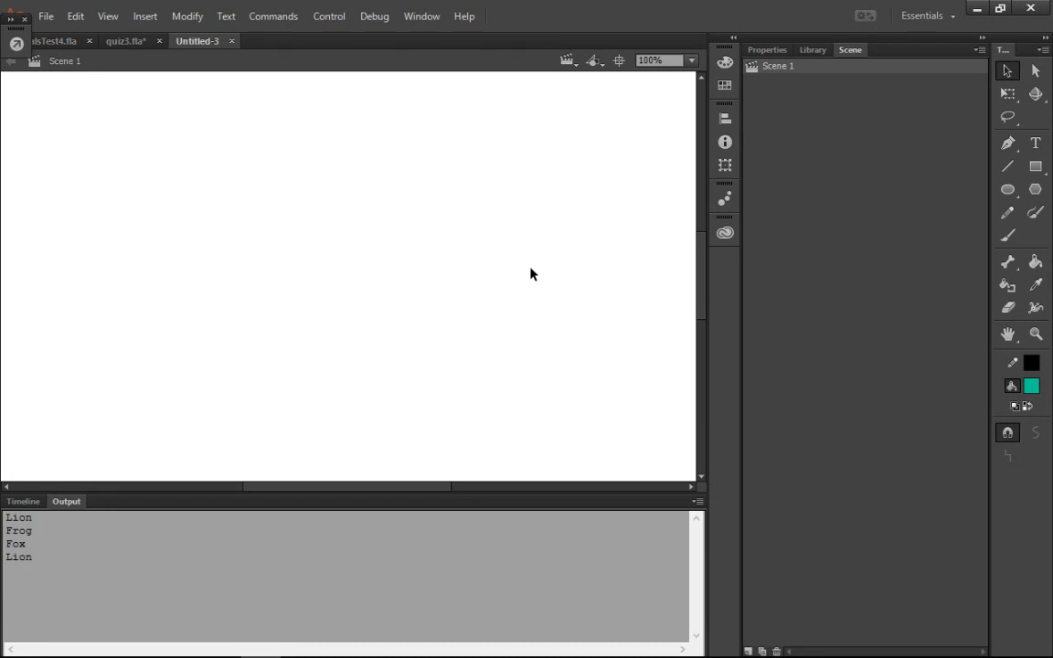
Draw two unfilled ovals: a wide one for the head and, beside it, a tall one about 198 × 341 px for the body.
click(1007, 189)
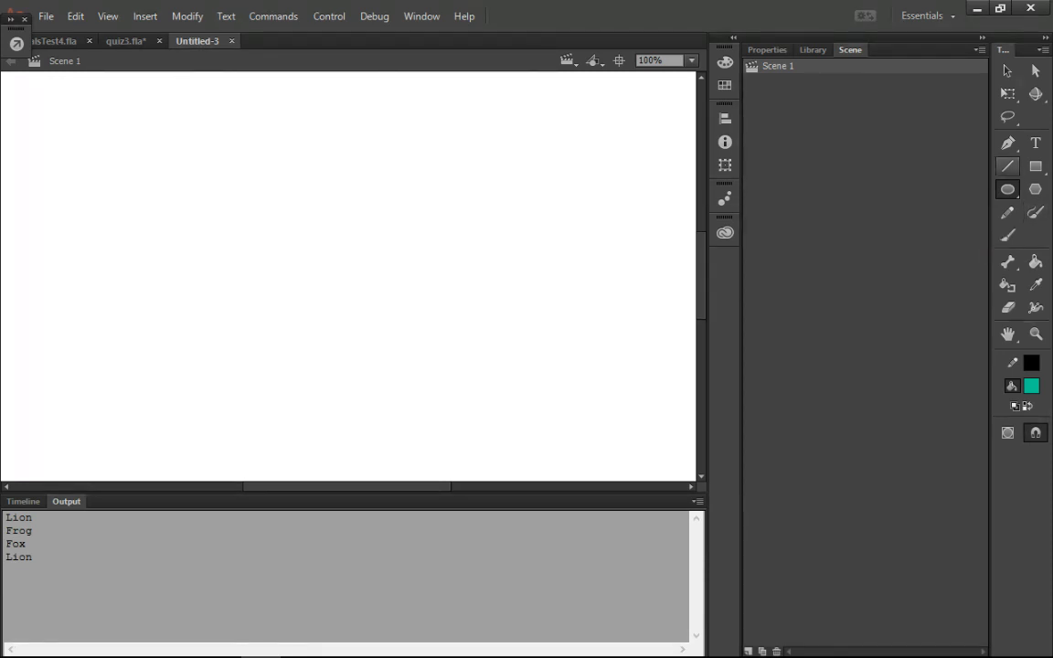
click(1007, 189)
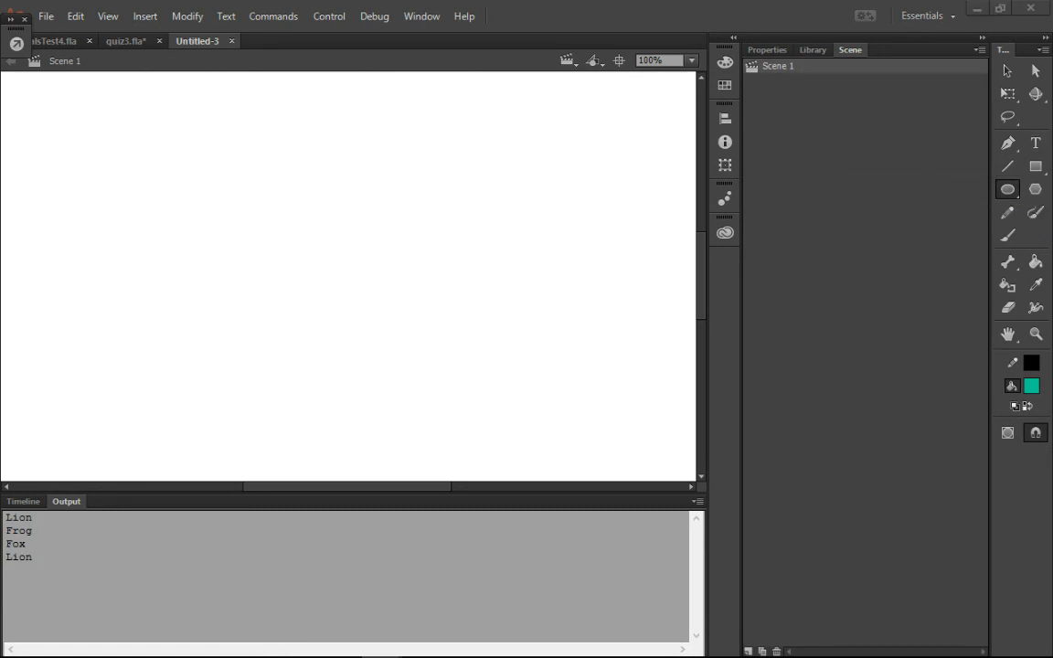
click(767, 50)
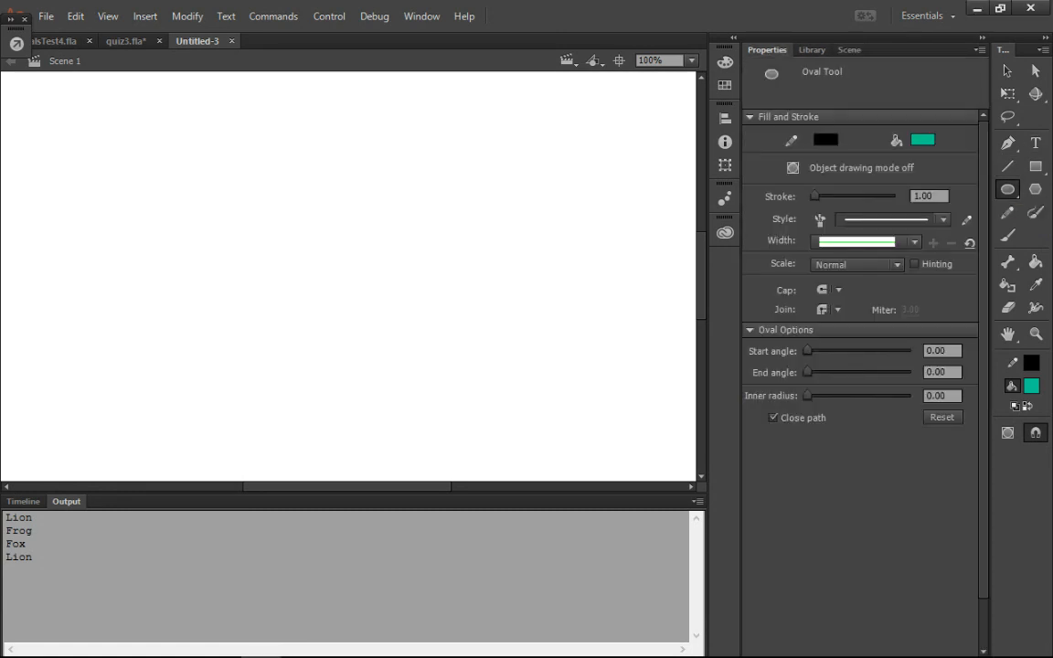
click(922, 140)
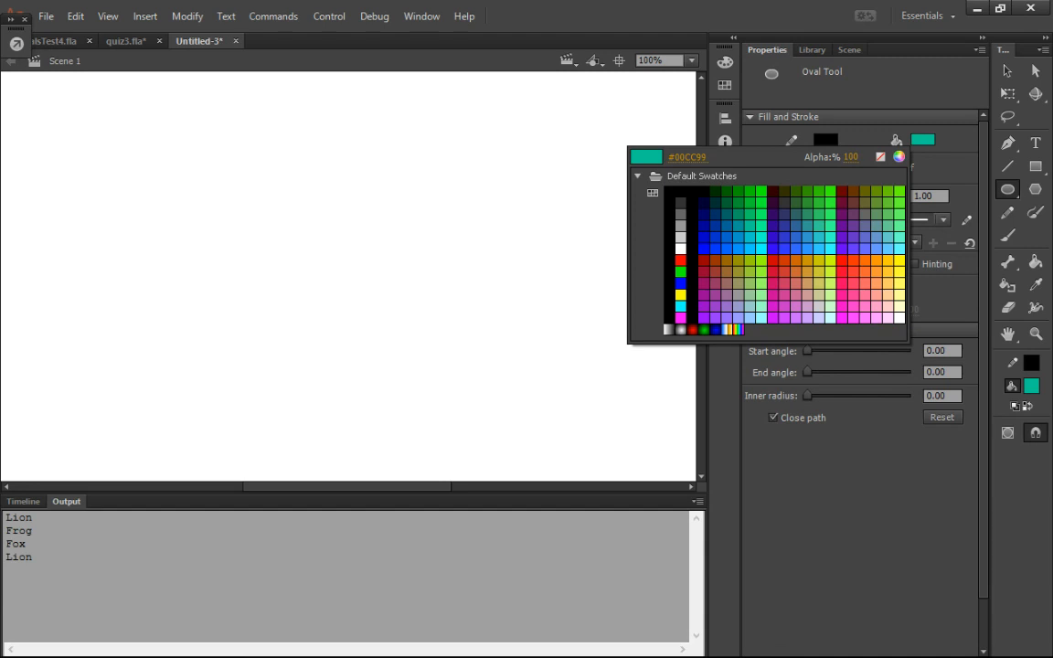
click(880, 157)
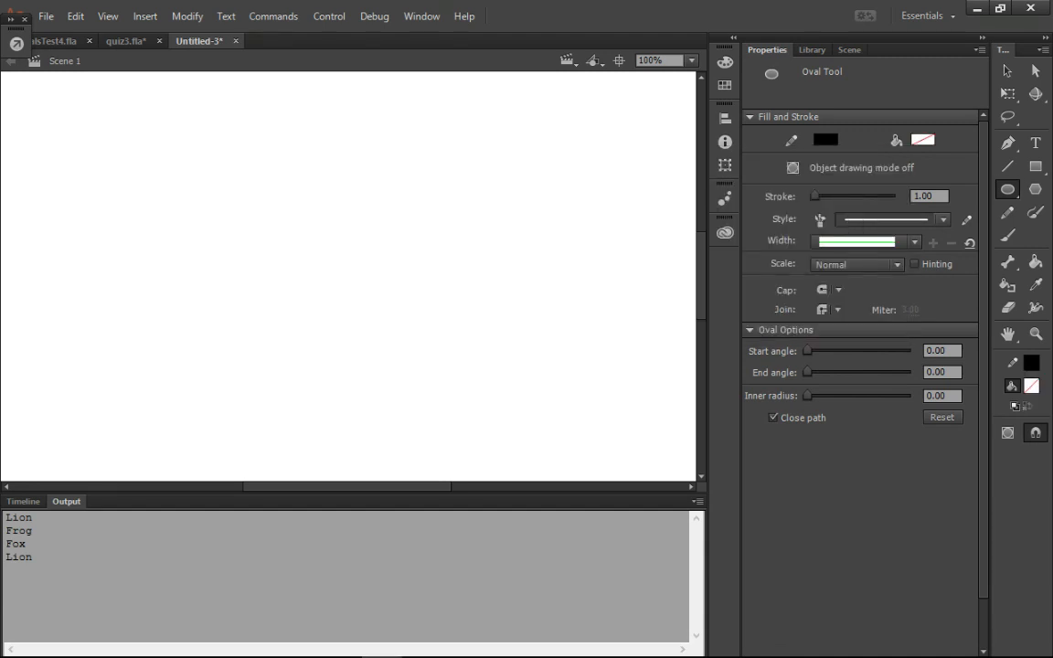
mouse_move(177, 176)
mouse_down()
mouse_move(369, 194)
mouse_move(462, 247)
mouse_move(446, 290)
mouse_move(410, 291)
mouse_up()
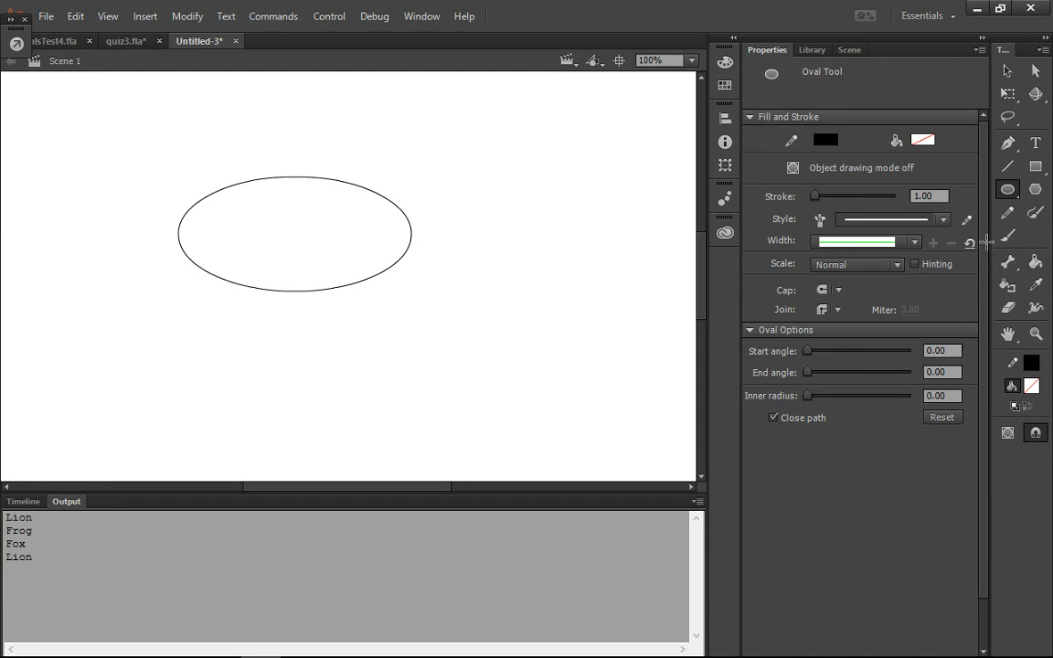
mouse_move(470, 193)
mouse_down()
mouse_move(471, 268)
mouse_move(527, 359)
mouse_move(635, 473)
mouse_up()
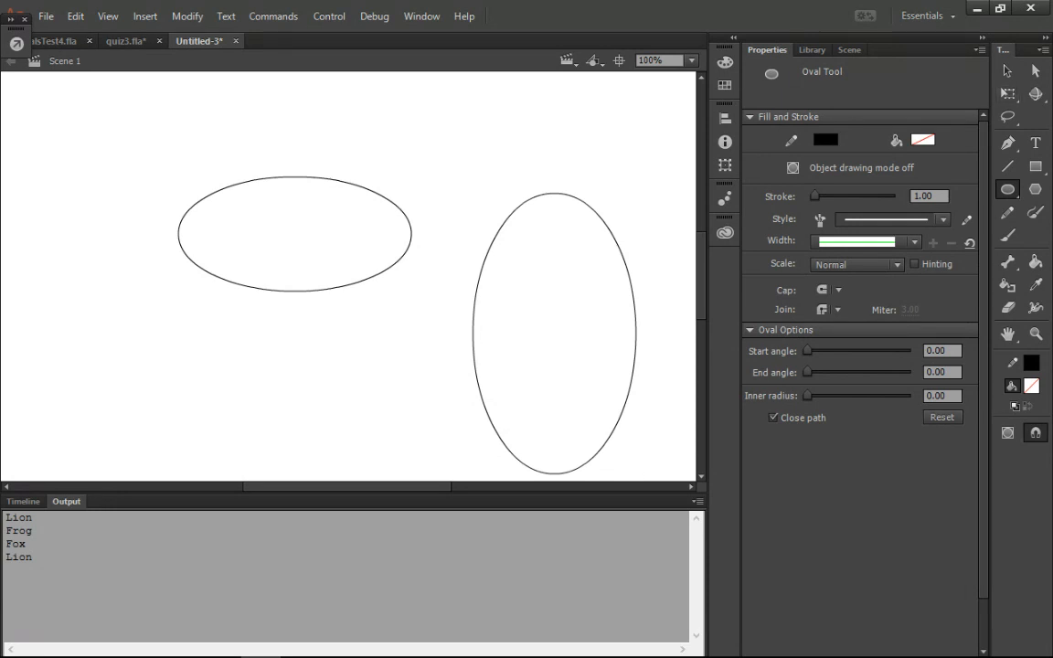
Move the tall body oval beneath the wide head oval so that its upper end overlaps the head.
key(v)
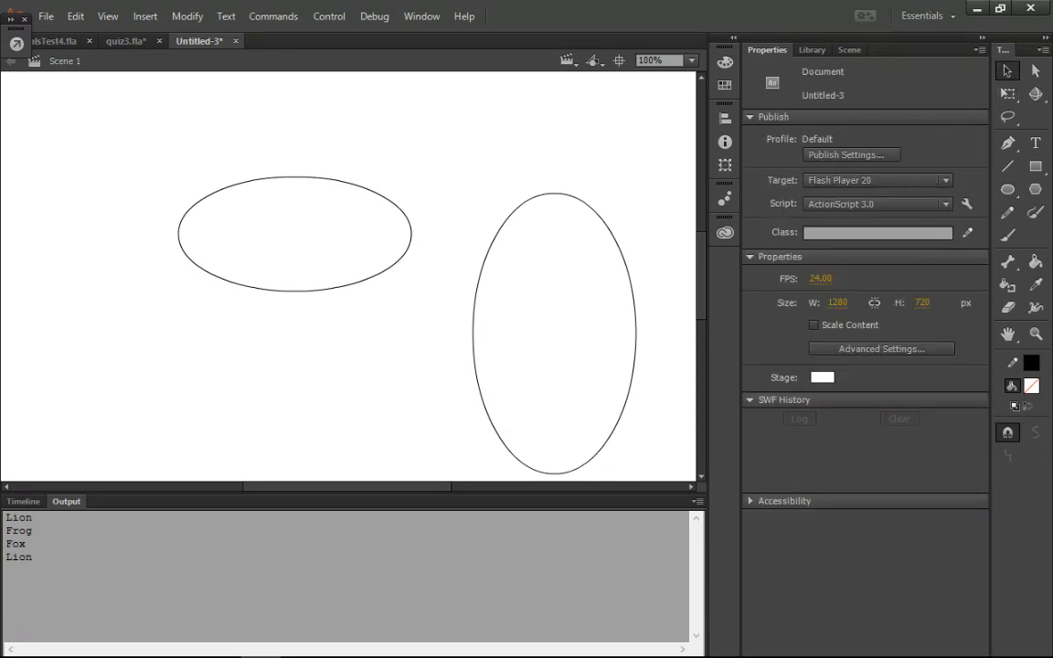
click(607, 228)
drag(608, 227, 348, 260)
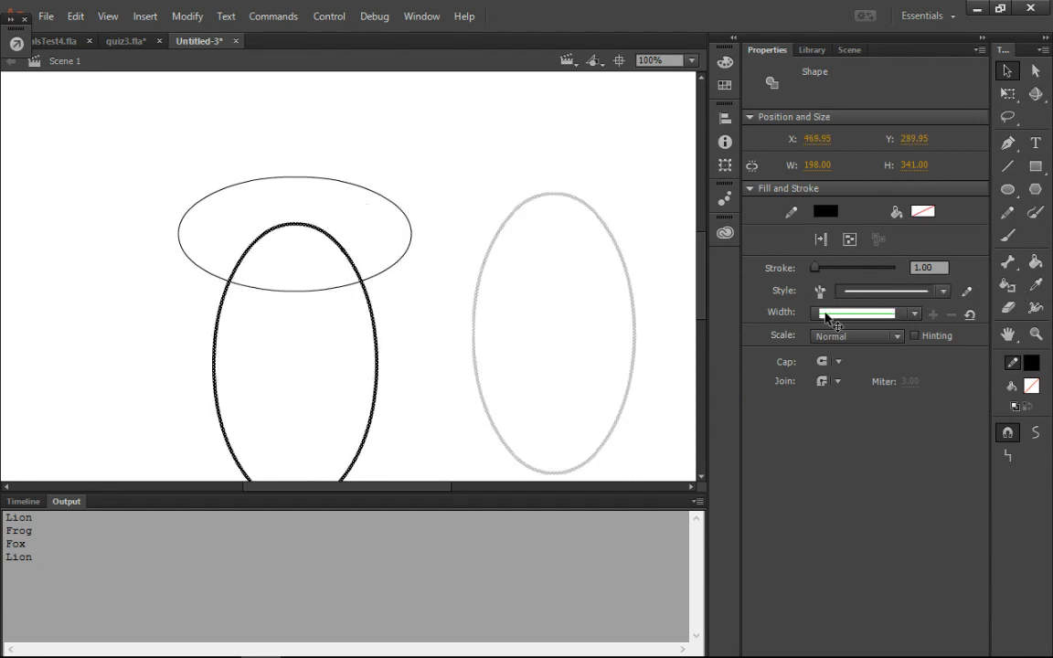
drag(825, 316, 828, 317)
click(943, 349)
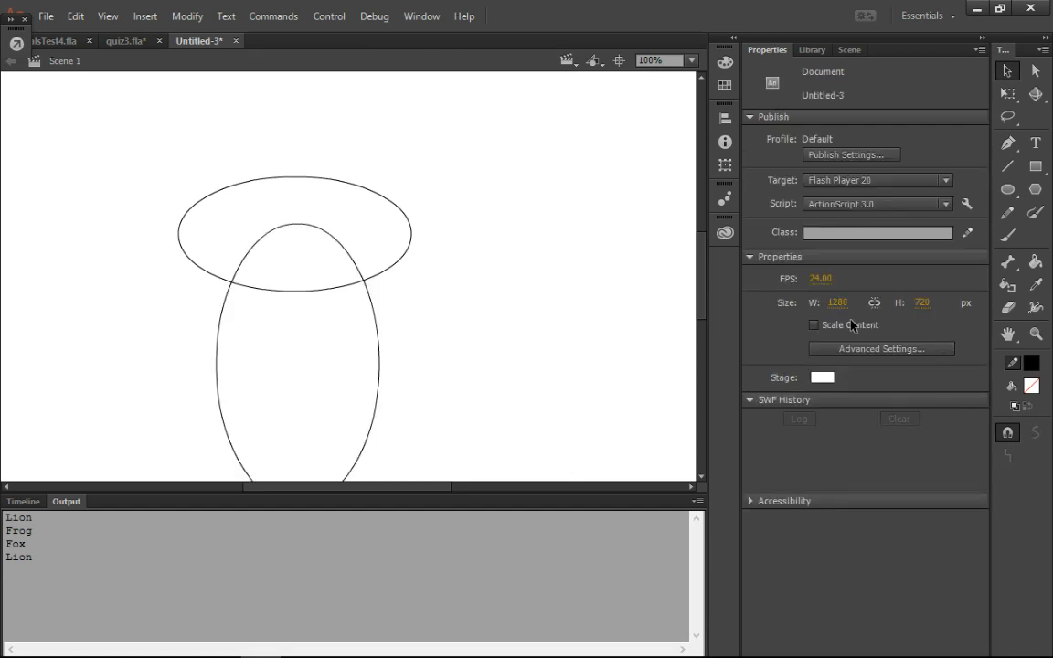
Delete the arc of the body oval that lies inside the head oval.
click(826, 314)
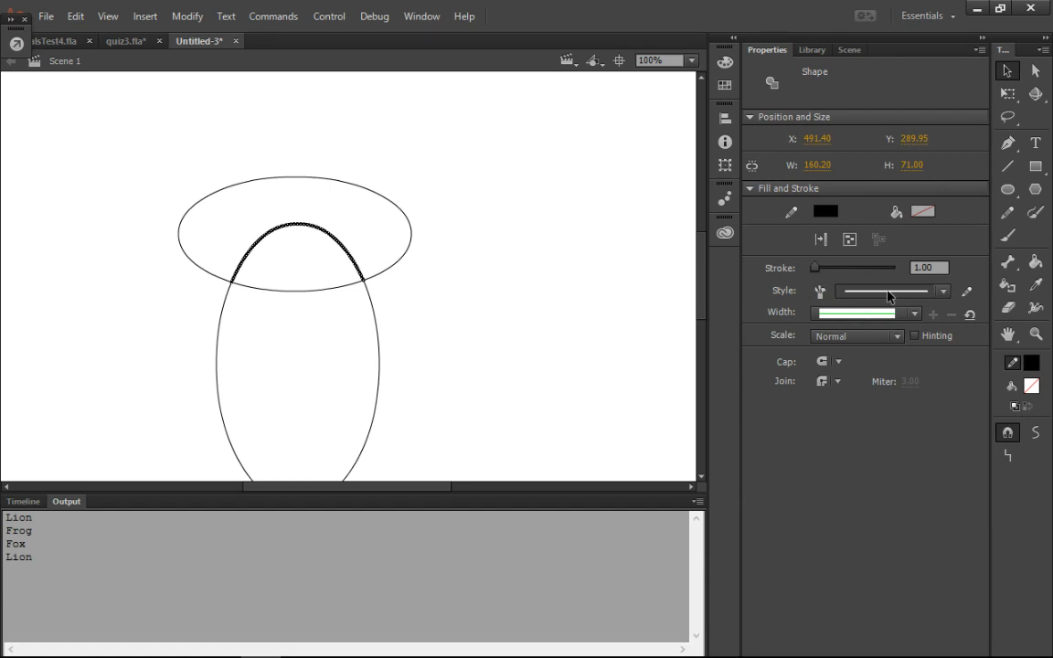
key(Delete)
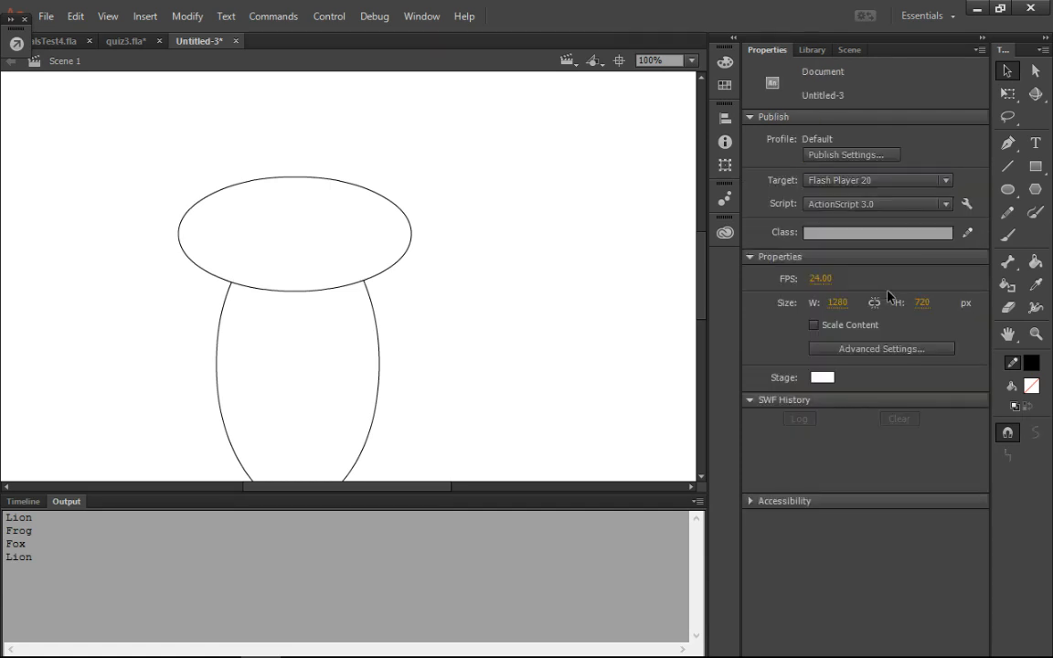
scroll(347, 274, down, 3)
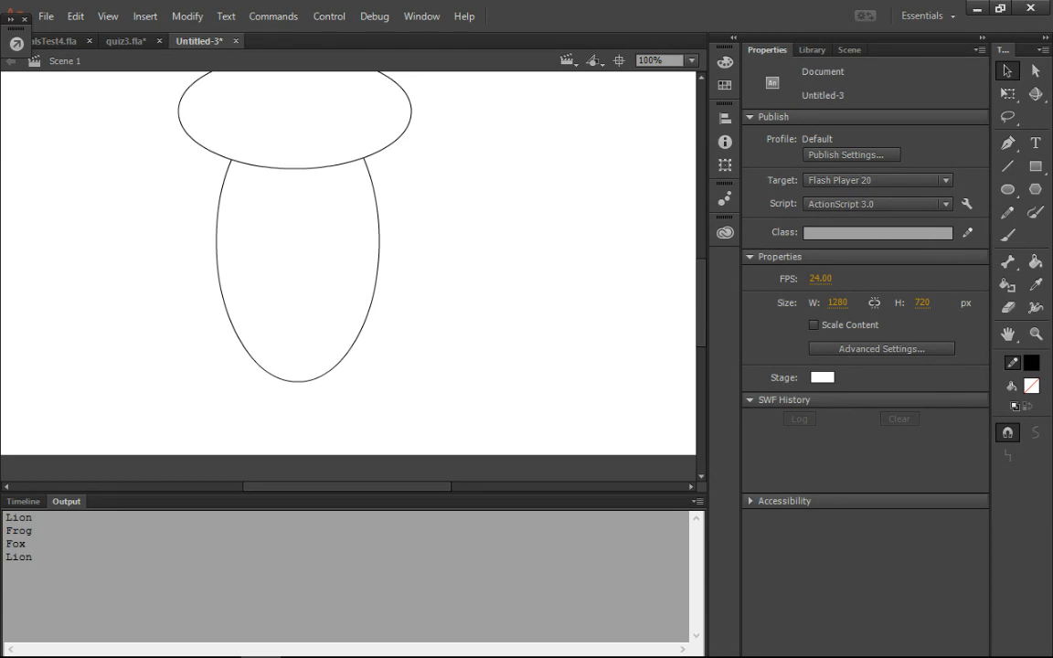
scroll(347, 274, up, 3)
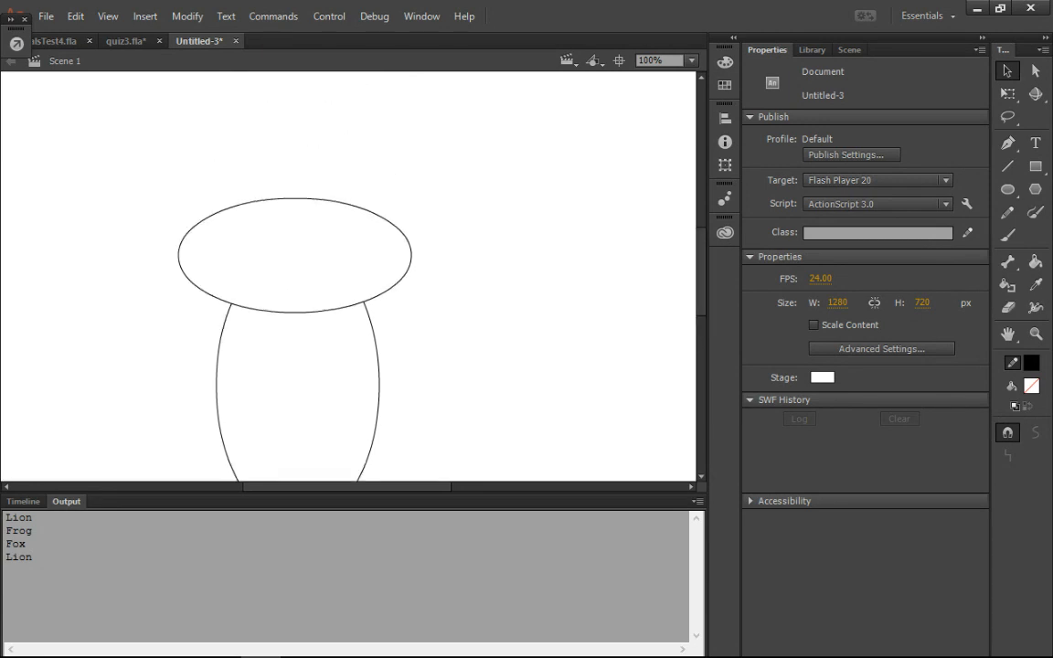
Collapse the properties panel group, draw a small unfilled eye circle beside the head, and duplicate it to its right.
click(982, 38)
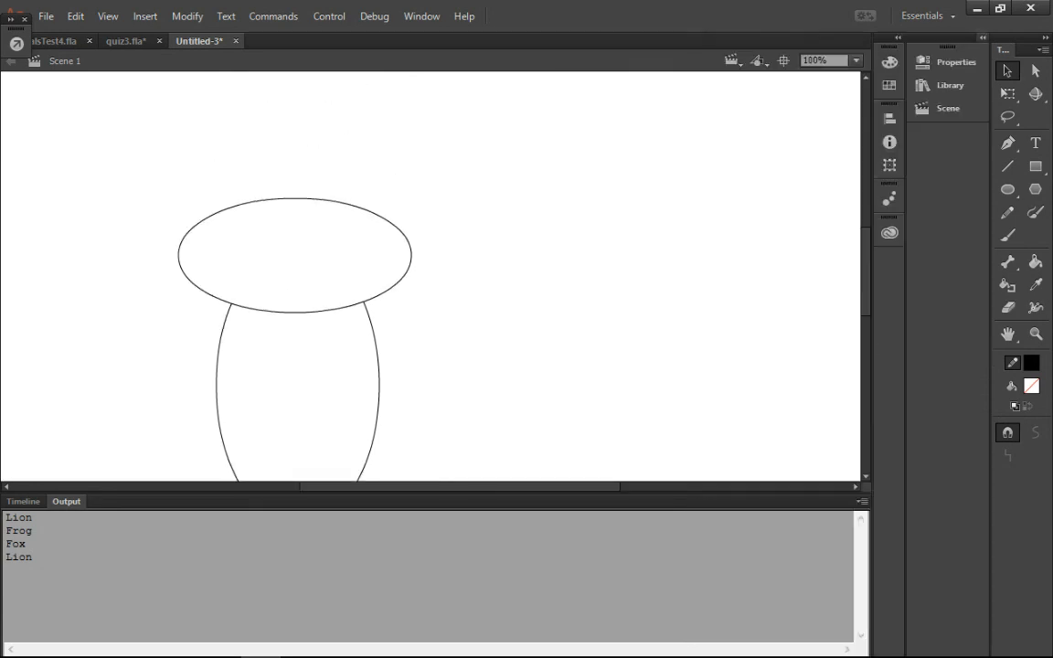
click(1007, 189)
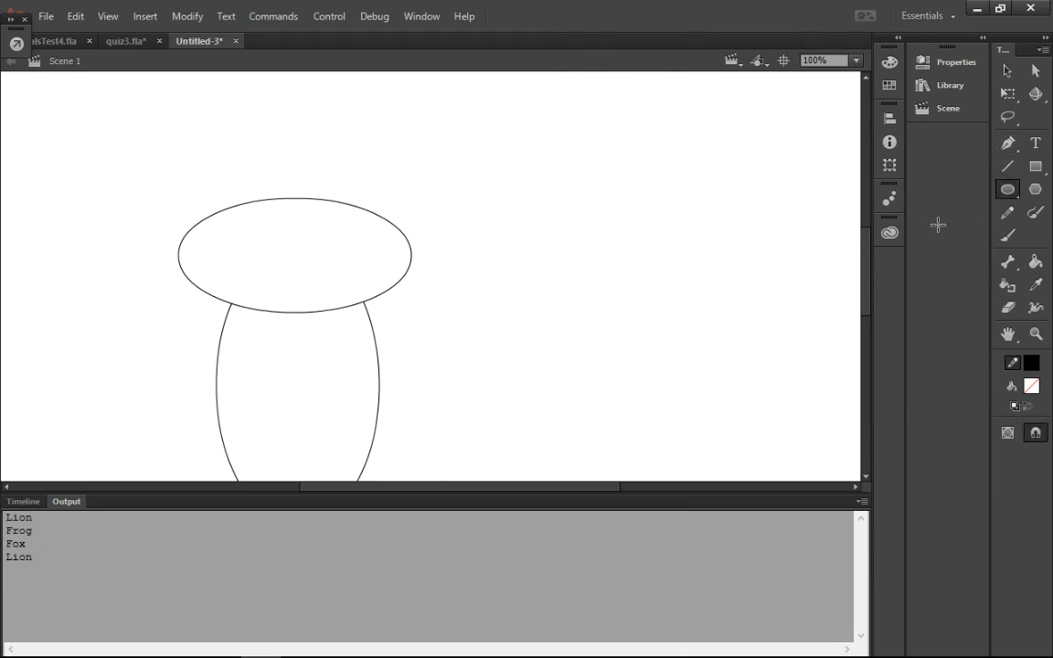
drag(459, 154, 505, 198)
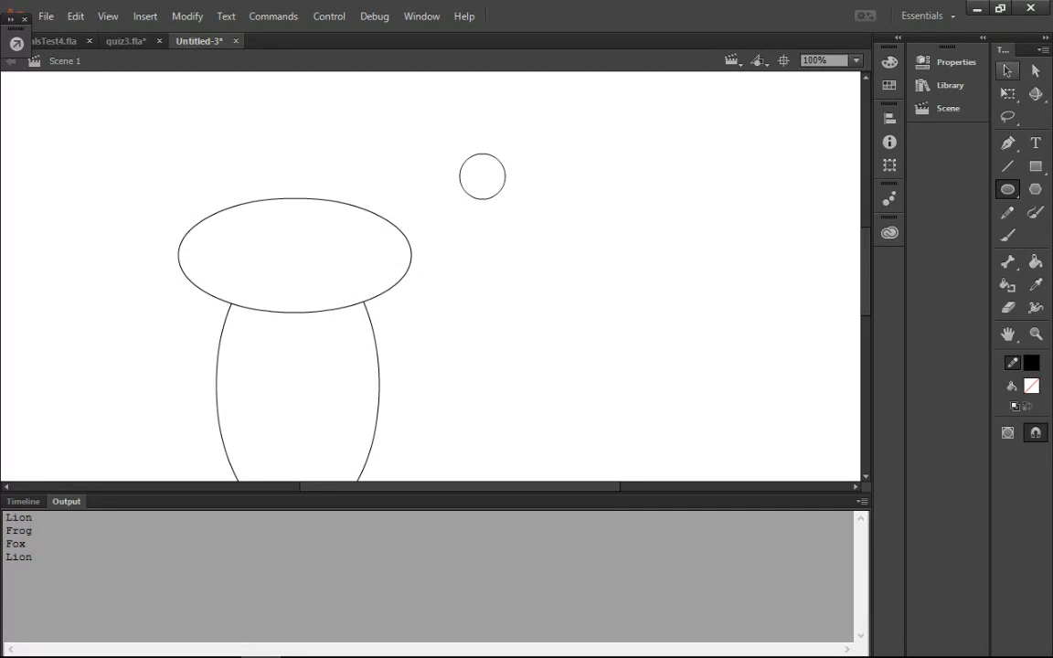
key(v)
click(498, 192)
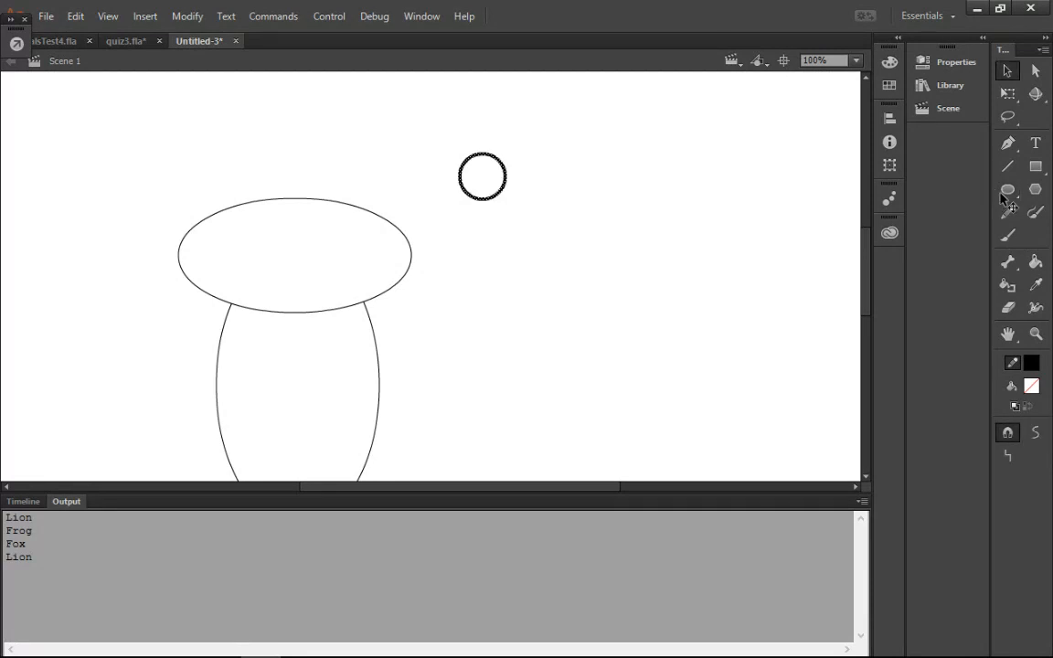
drag(483, 154, 548, 154)
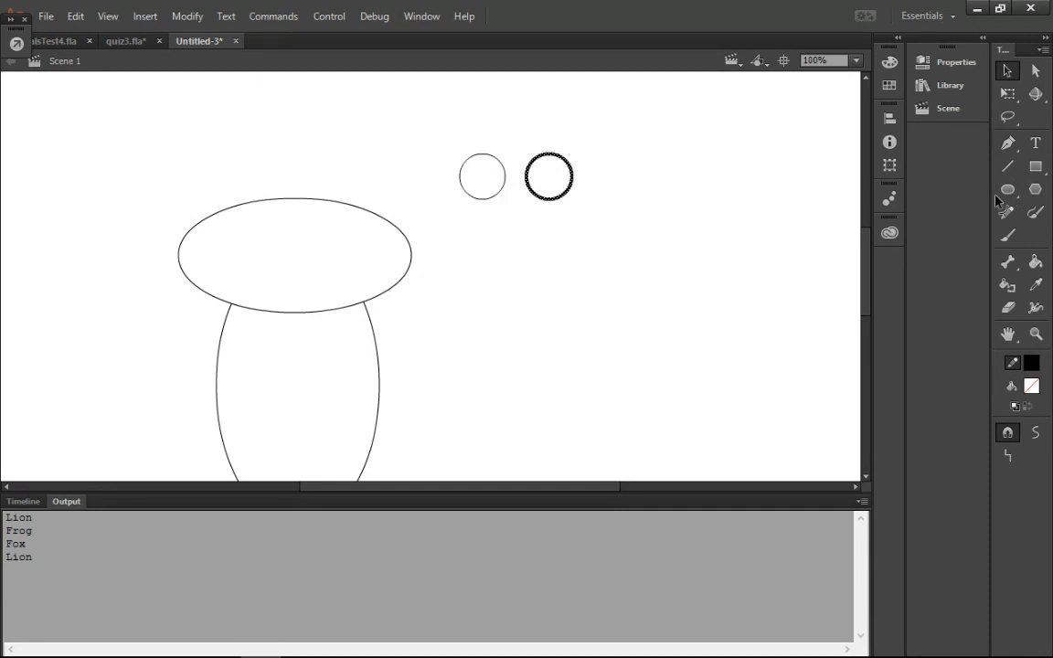
Select both small eye circles together and move them onto the upper edge of the head oval.
key(ctrl+a)
click(830, 207)
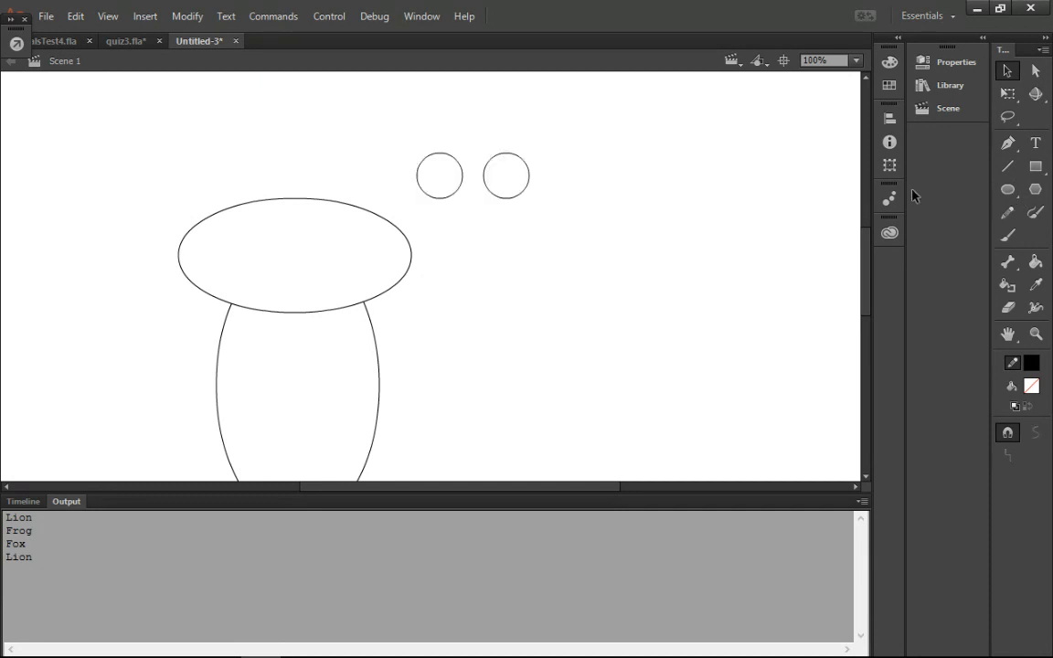
drag(383, 141, 543, 194)
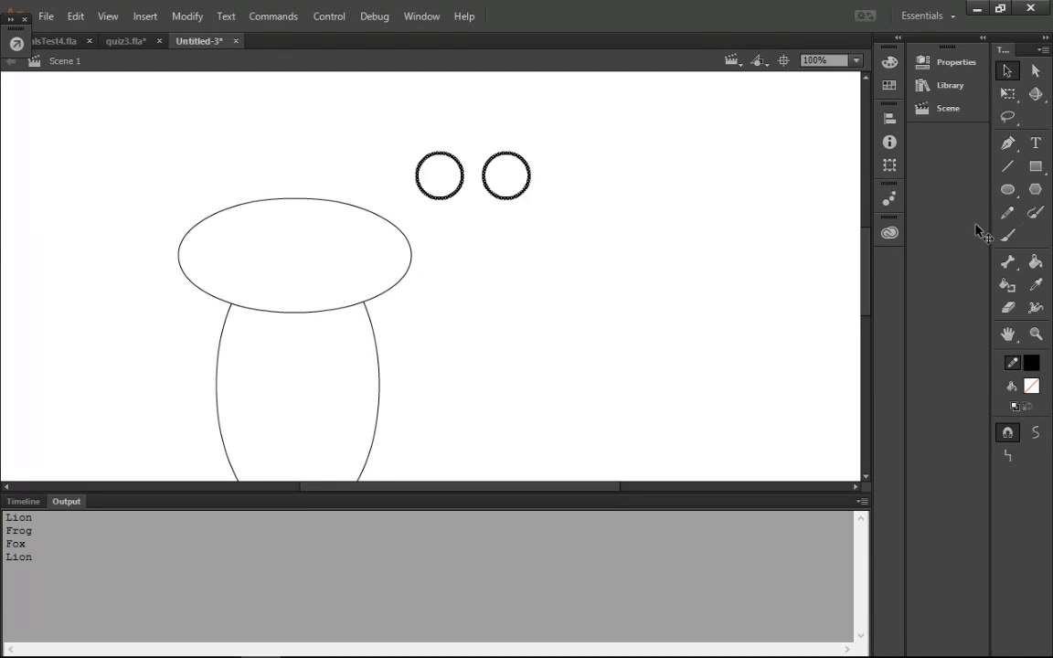
drag(483, 172, 302, 186)
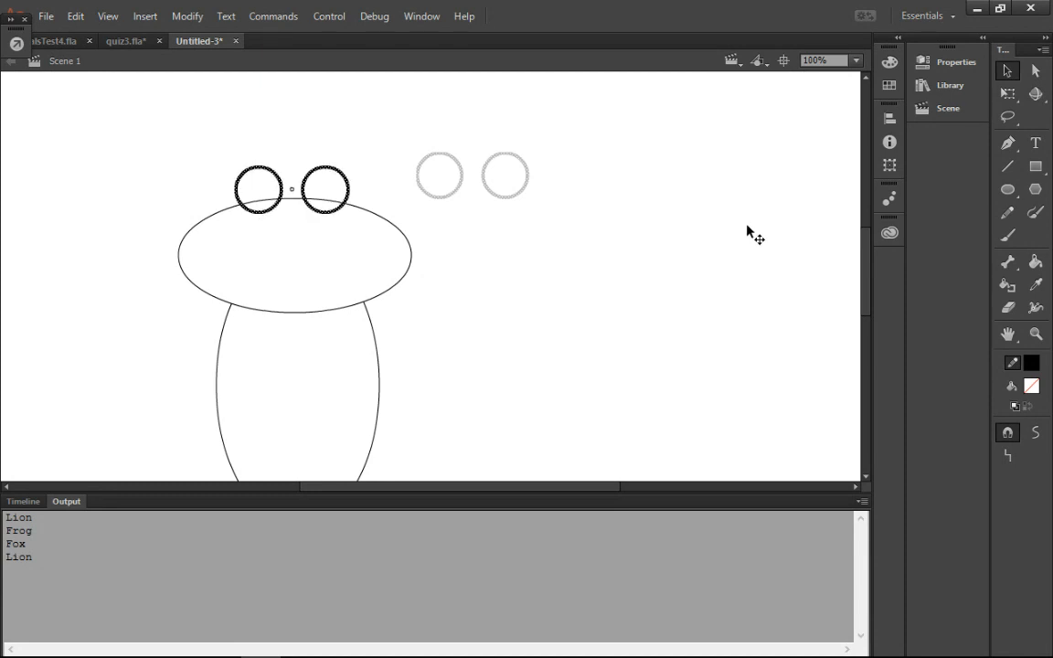
Delete the two arcs of the head oval that lie inside the eye circles.
drag(748, 231, 747, 231)
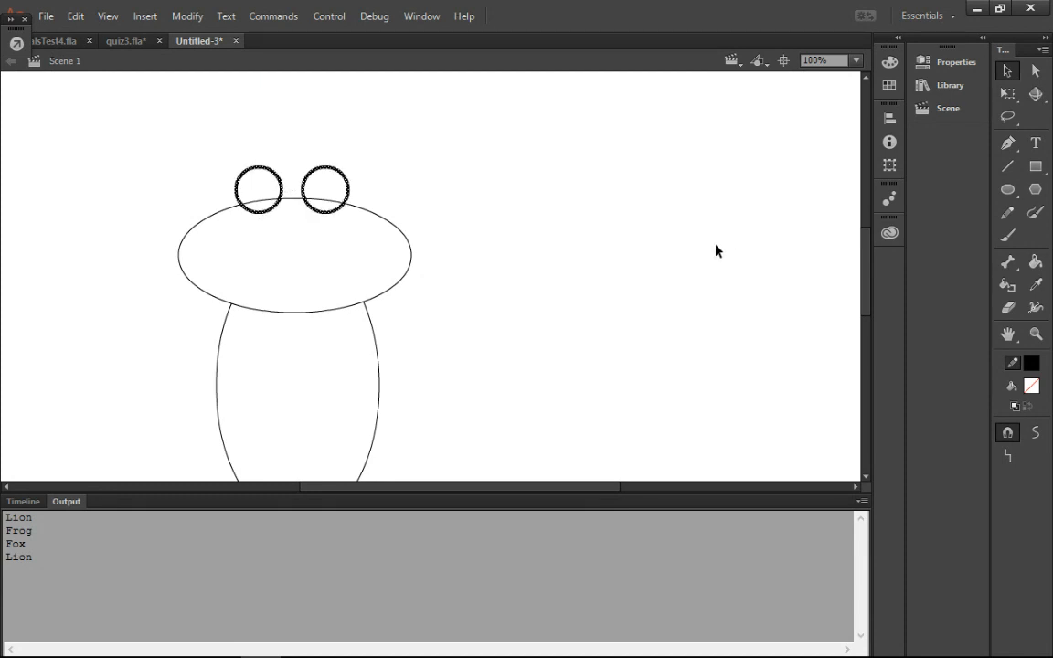
click(717, 245)
click(719, 249)
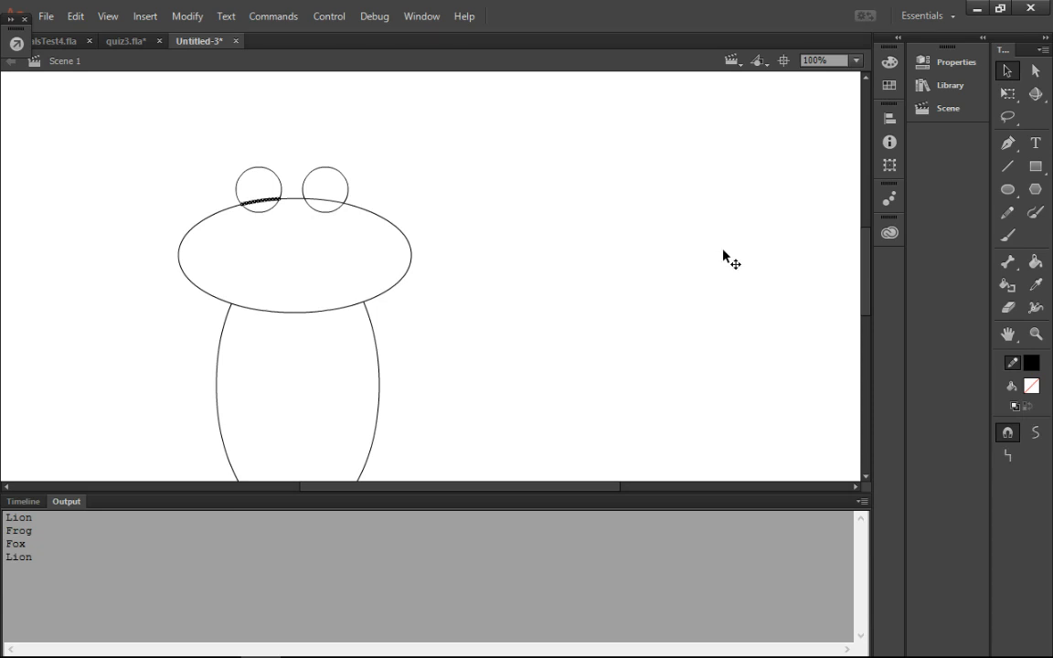
key(Delete)
Draw a horizontal line across both eye circles and delete its piece beyond the right eye and the piece between the eyes.
key(n)
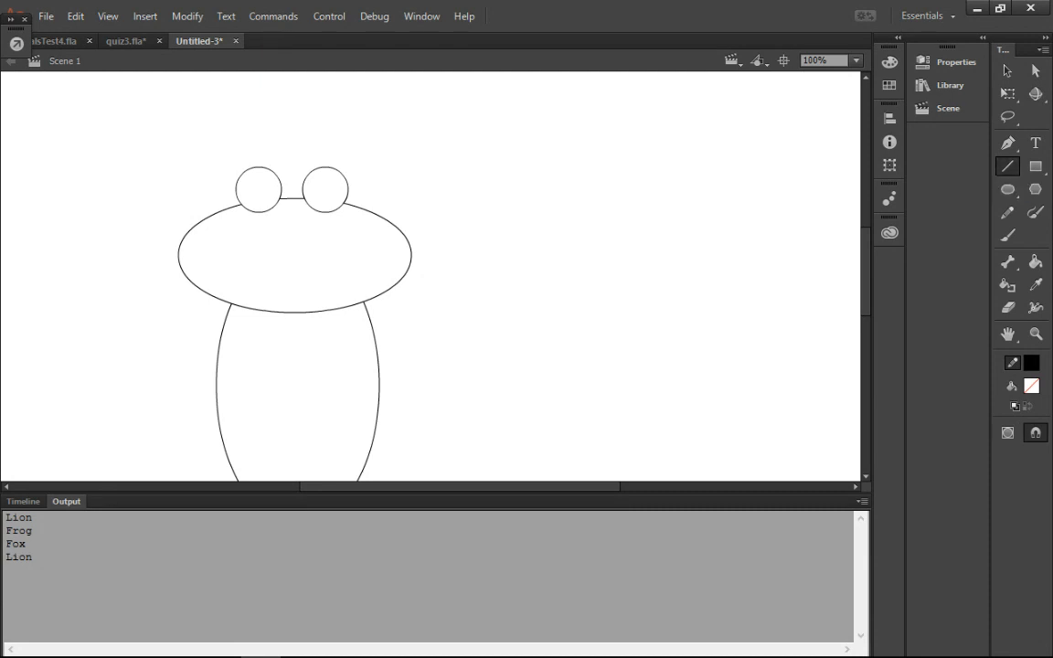
mouse_move(213, 187)
mouse_down()
mouse_move(395, 187)
mouse_move(366, 186)
mouse_up()
key(v)
click(357, 187)
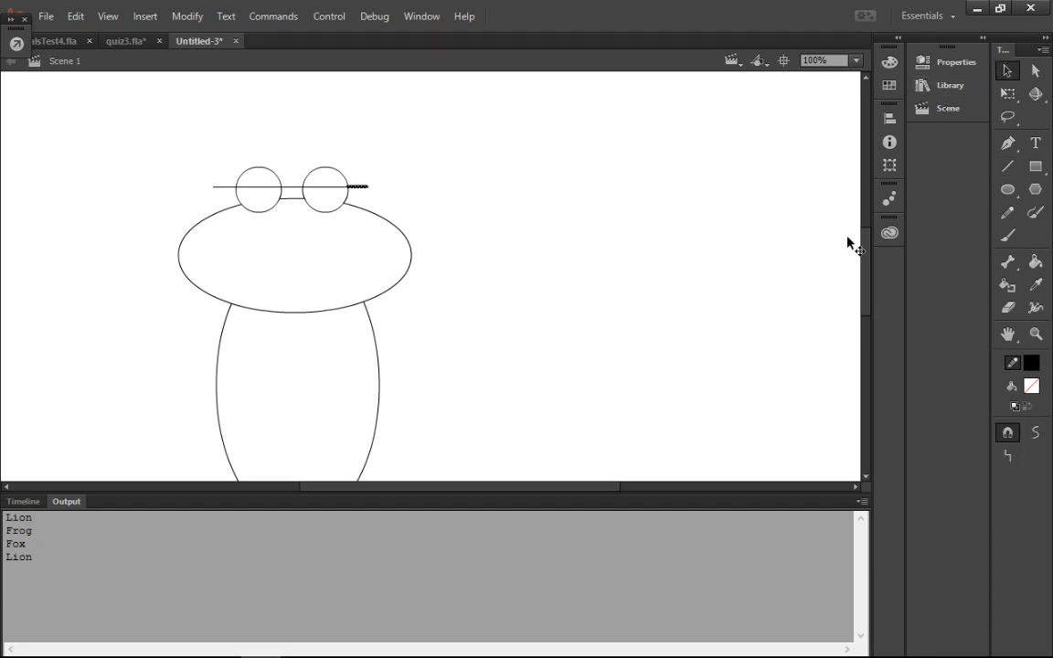
key(Delete)
click(292, 186)
key(Delete)
key(ctrl+a)
key(Delete)
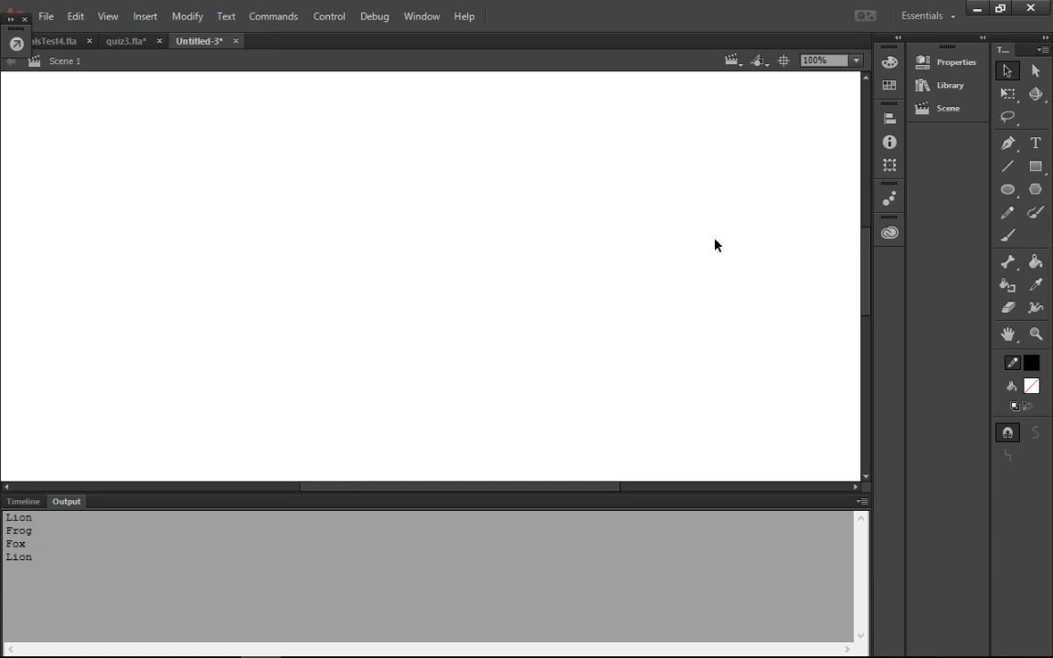
key(ctrl+z)
click(679, 224)
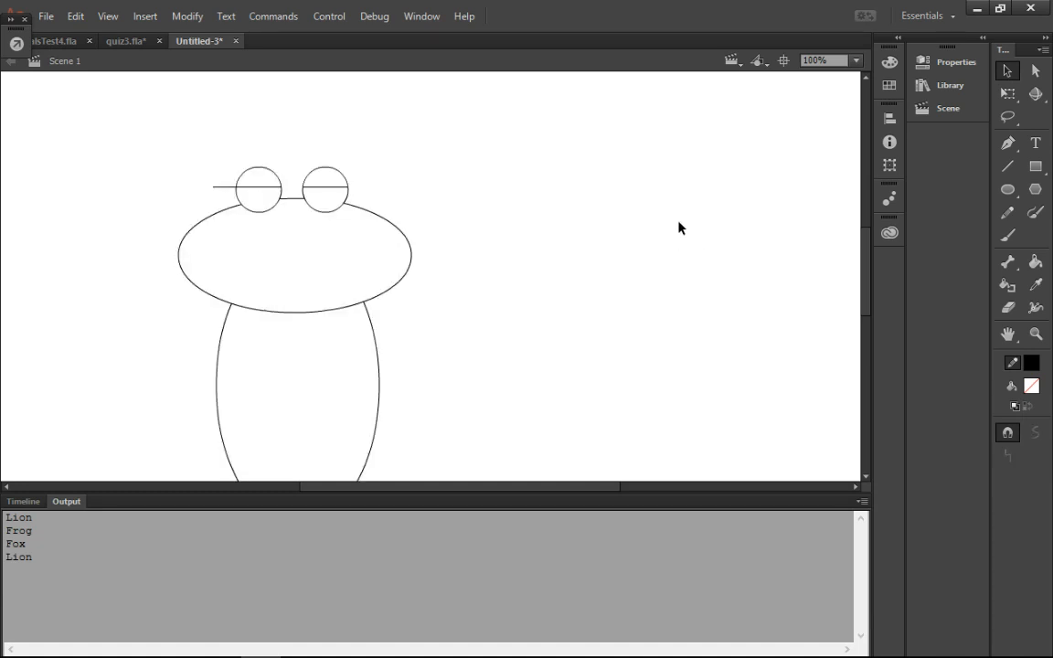
Delete the piece of the eyelid line that extends outside the left eye circle.
click(224, 186)
key(Delete)
Consult the Learn to Draw a Frog guide in Chrome and paint the left hind leg with its webbed foot beside the body.
scroll(429, 274, down, 3)
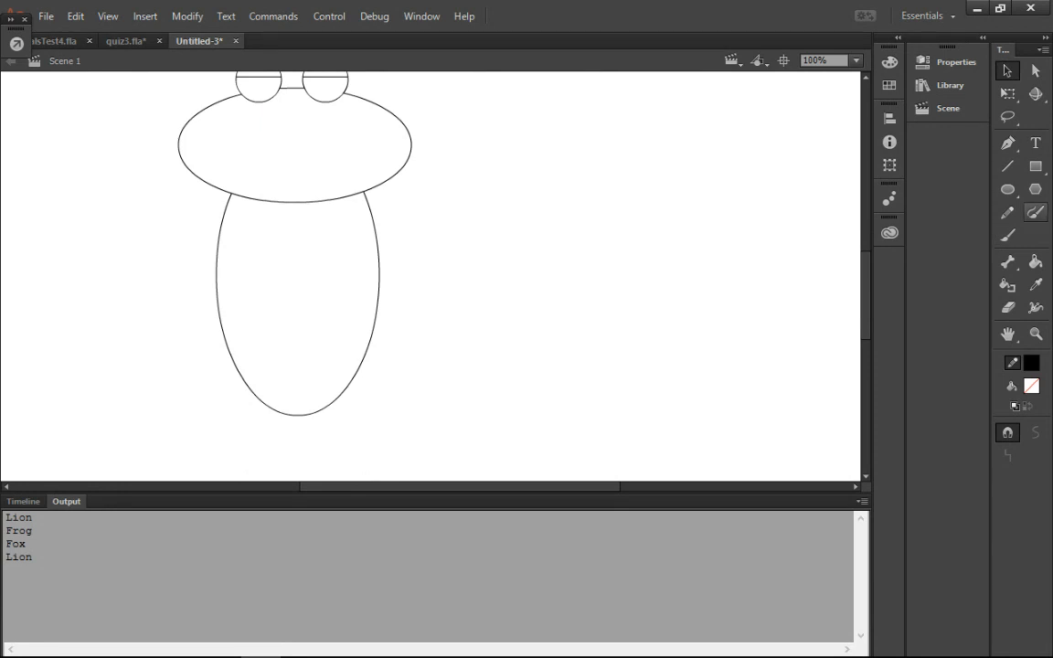
click(1035, 212)
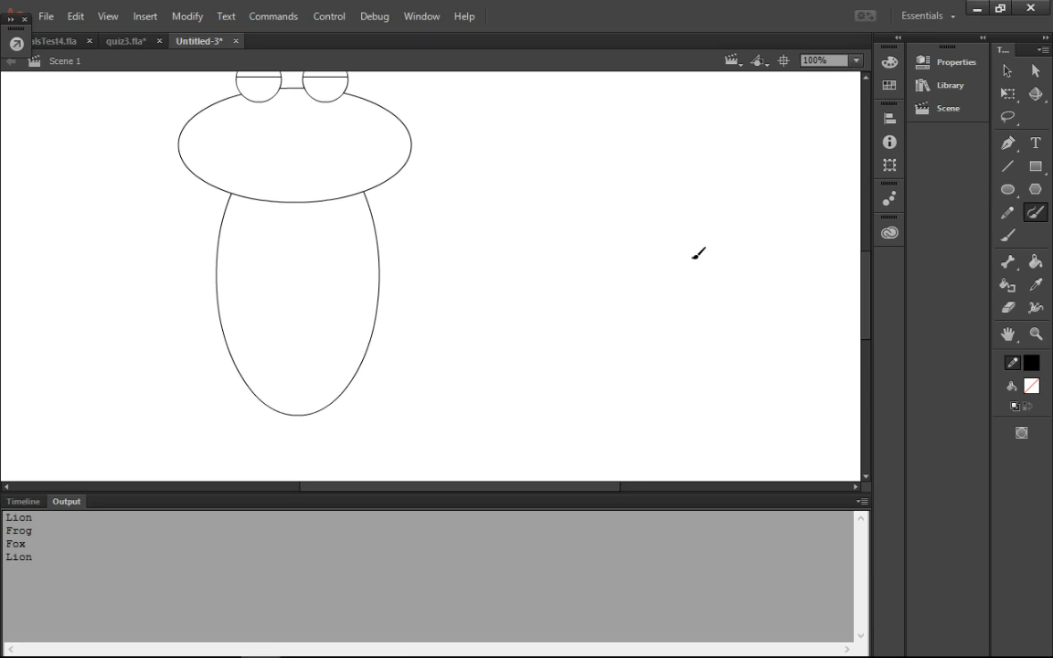
mouse_move(382, 642)
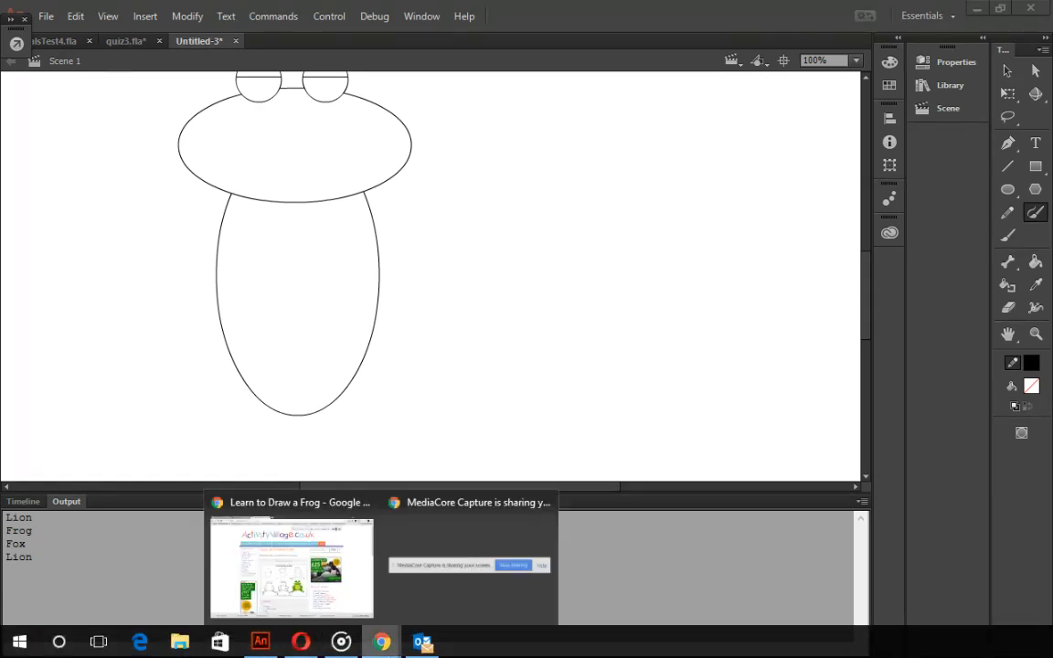
click(291, 562)
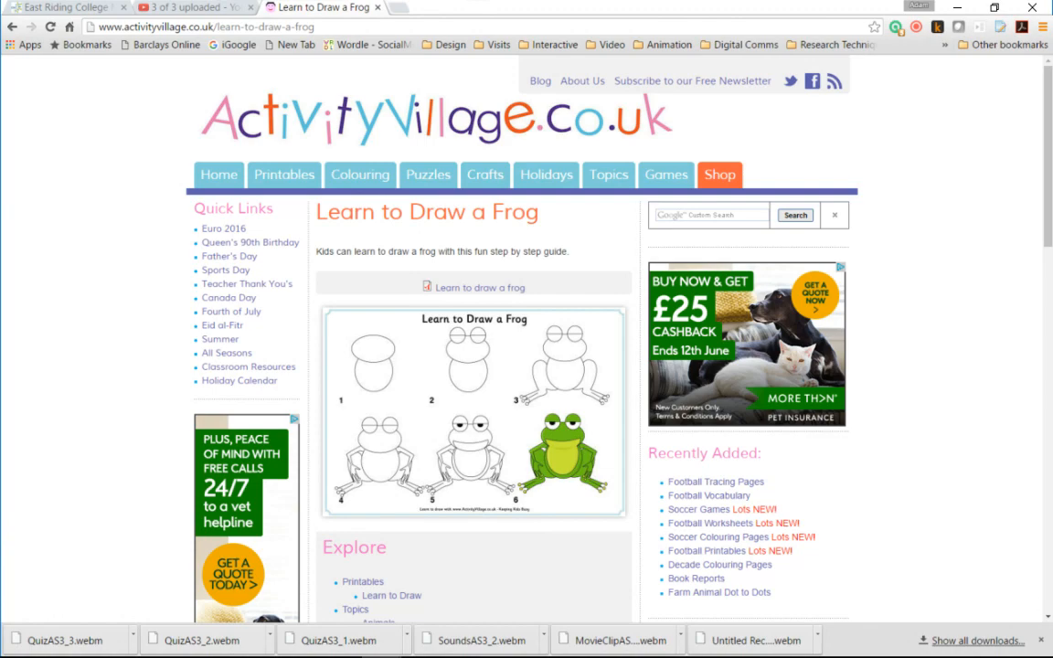
key(alt+Tab)
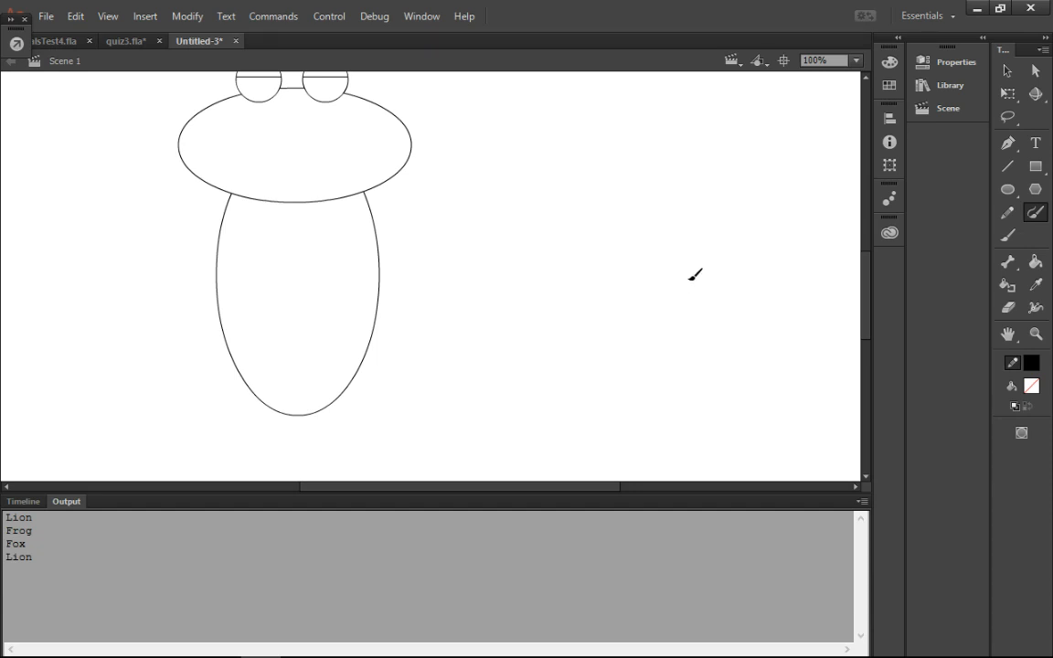
mouse_move(693, 273)
mouse_down()
mouse_move(619, 251)
mouse_move(592, 277)
mouse_move(587, 315)
mouse_move(642, 449)
mouse_move(582, 491)
mouse_move(592, 497)
mouse_move(608, 484)
mouse_move(580, 496)
mouse_move(598, 502)
mouse_move(622, 487)
mouse_move(606, 507)
mouse_move(629, 505)
mouse_move(662, 464)
mouse_move(698, 465)
mouse_move(775, 425)
mouse_up()
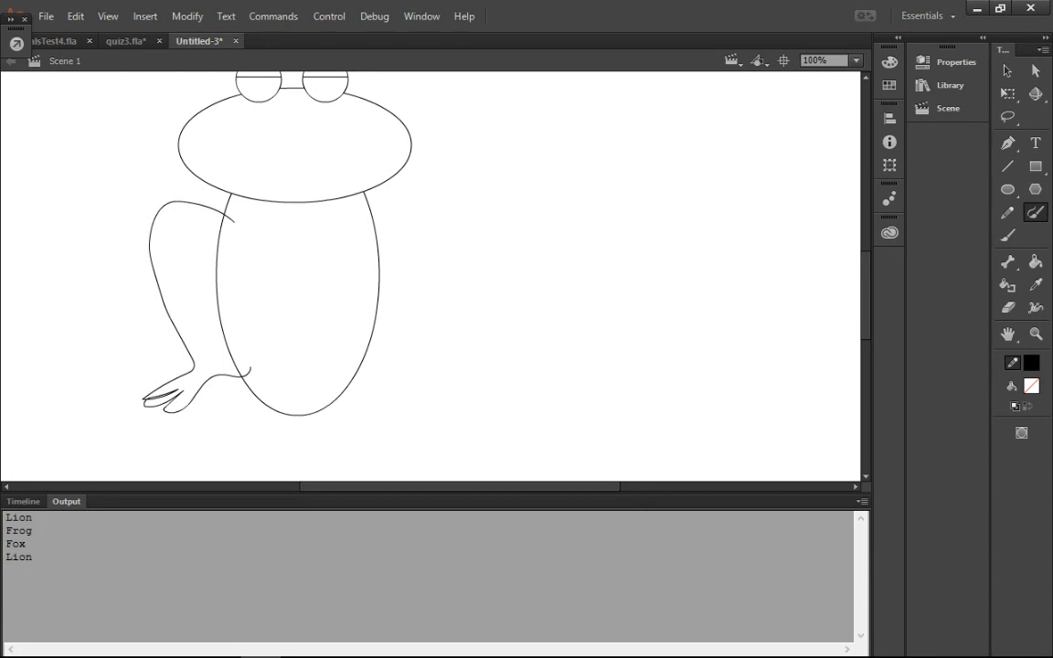
Bring up the Timeline and duplicate the left hind leg's outline segments that lie outside the body oval.
key(v)
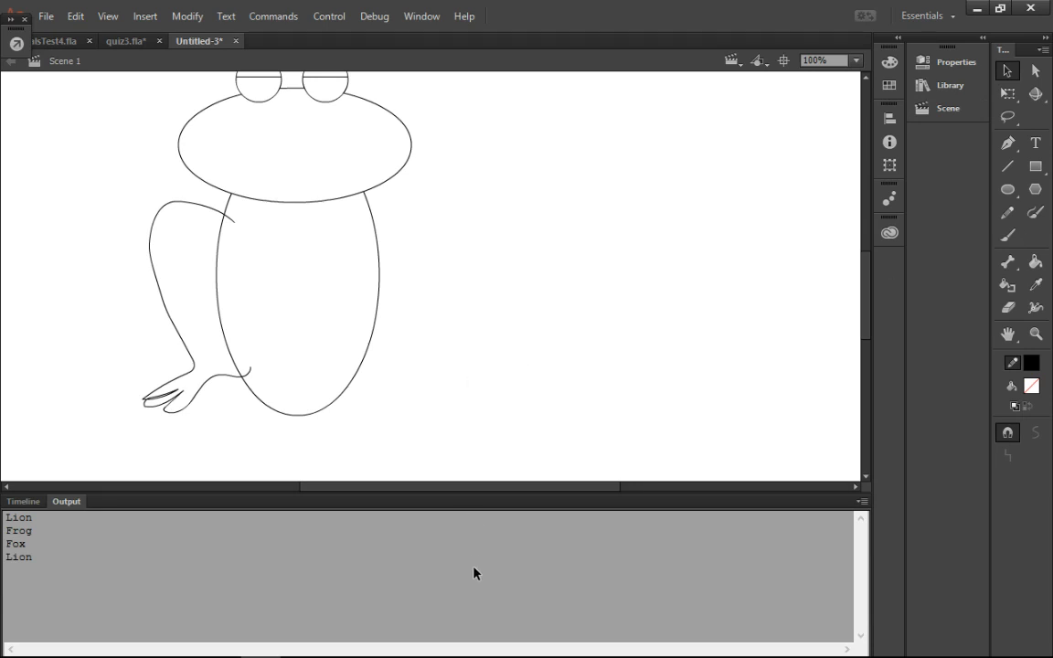
key(ctrl+alt+t)
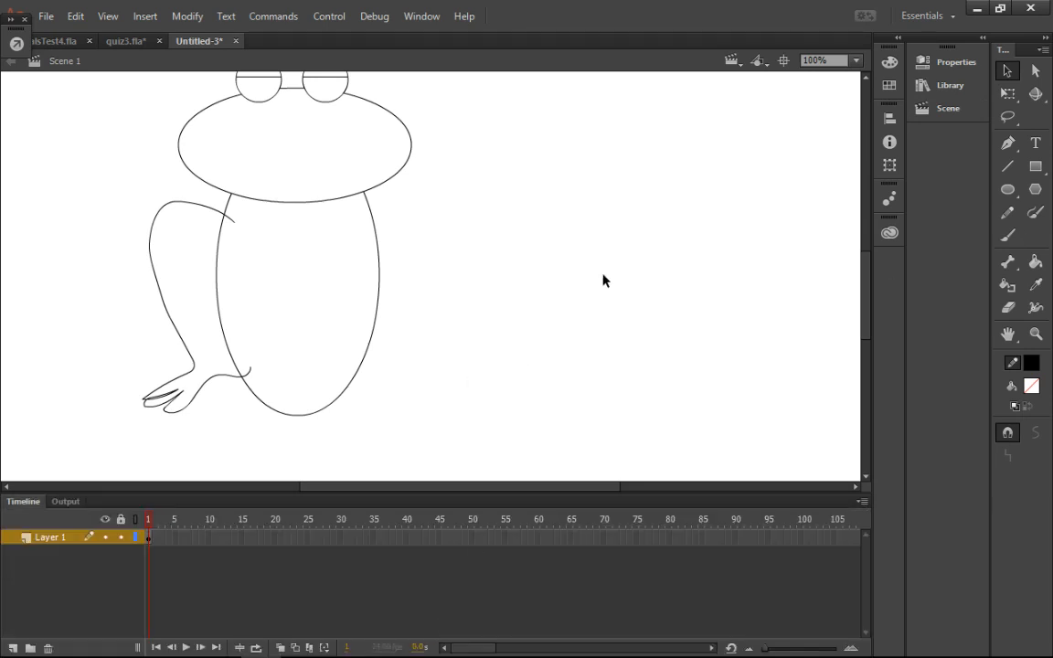
click(608, 254)
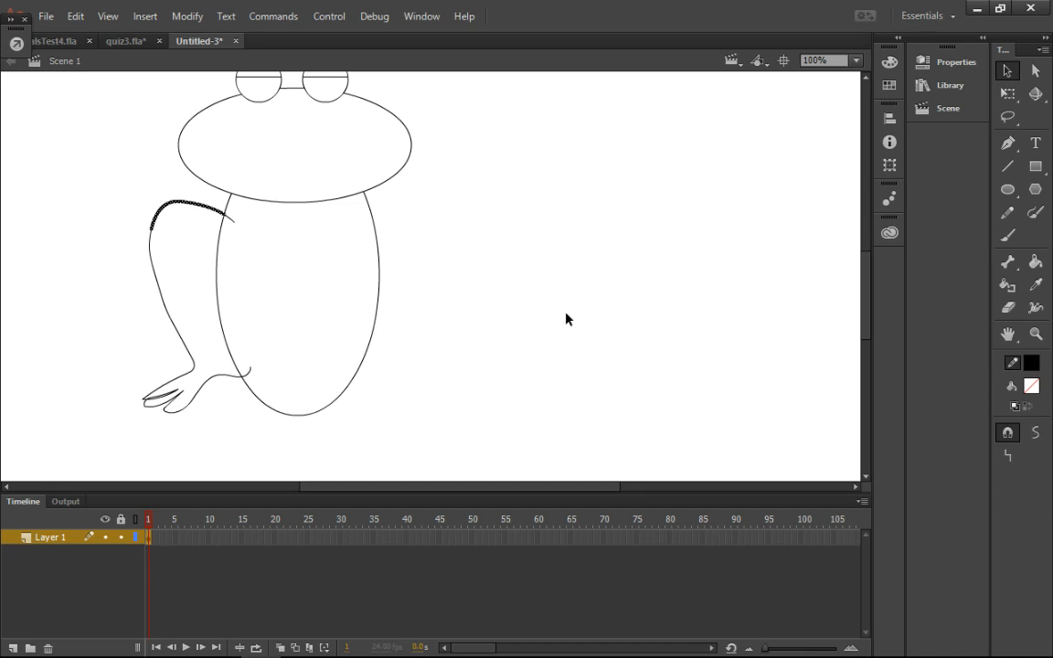
shift+click(584, 325)
shift+click(621, 431)
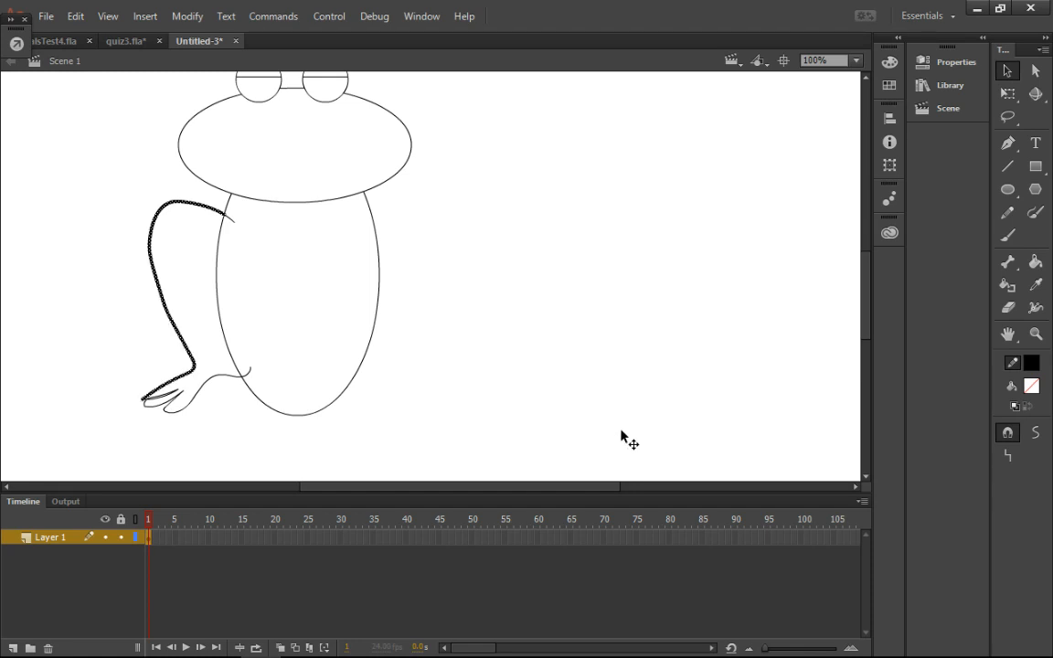
drag(549, 451, 653, 537)
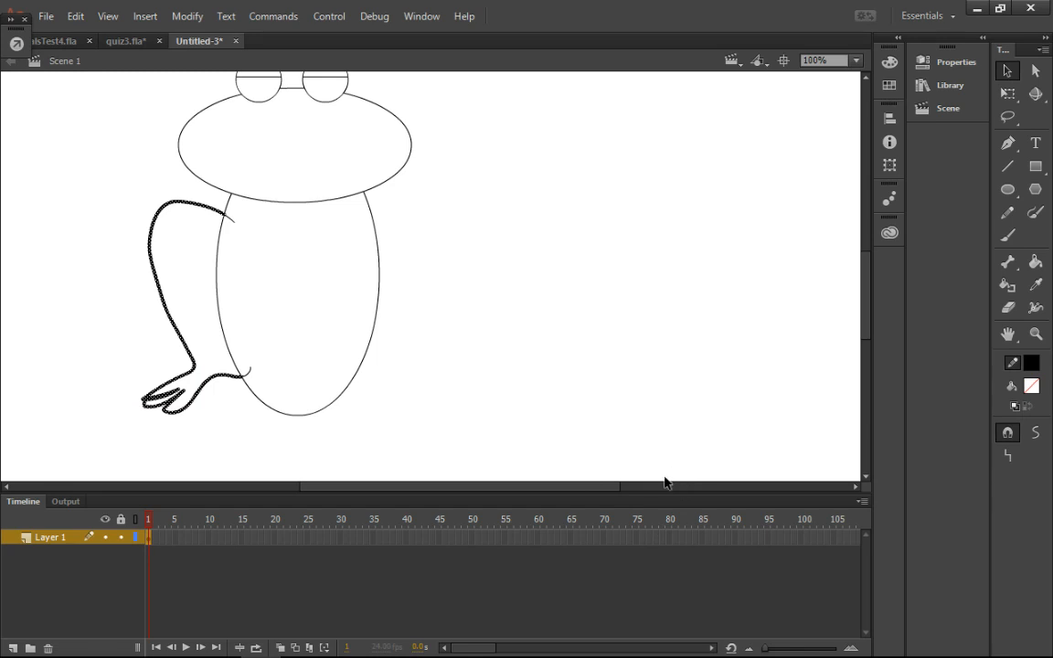
key(ctrl+v)
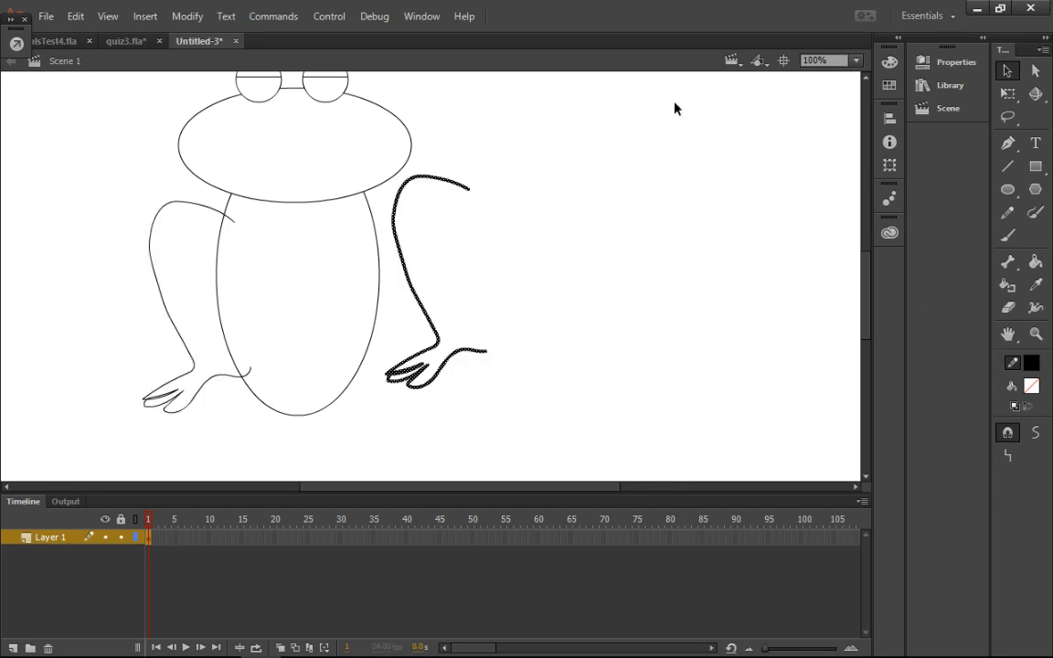
Flip the copied leg horizontally and position it against the body's right side, level with the left leg.
click(187, 16)
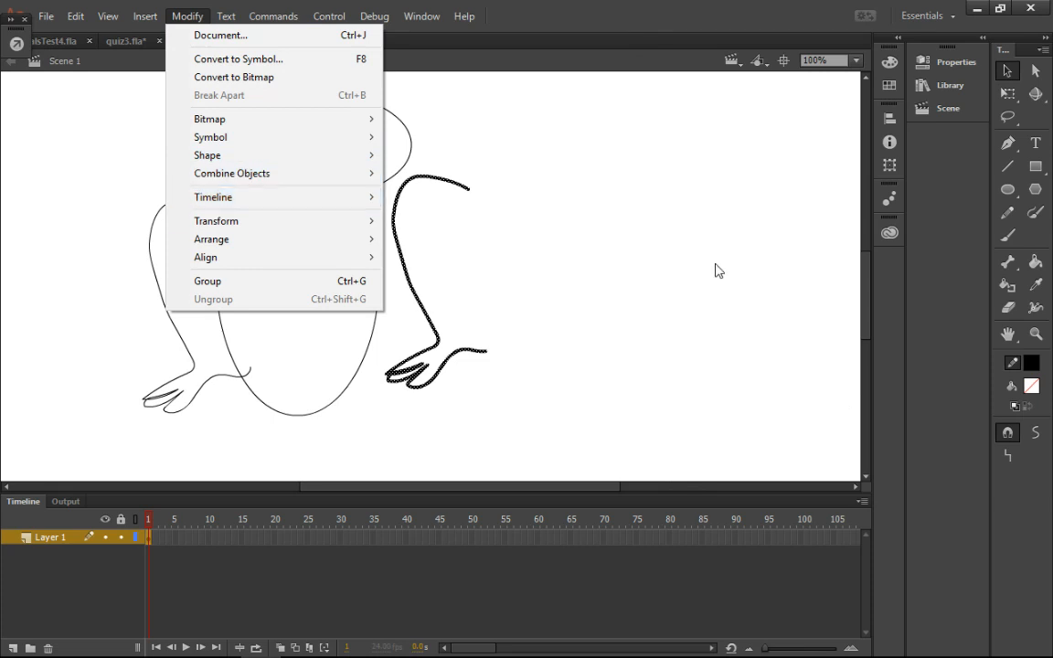
mouse_move(216, 220)
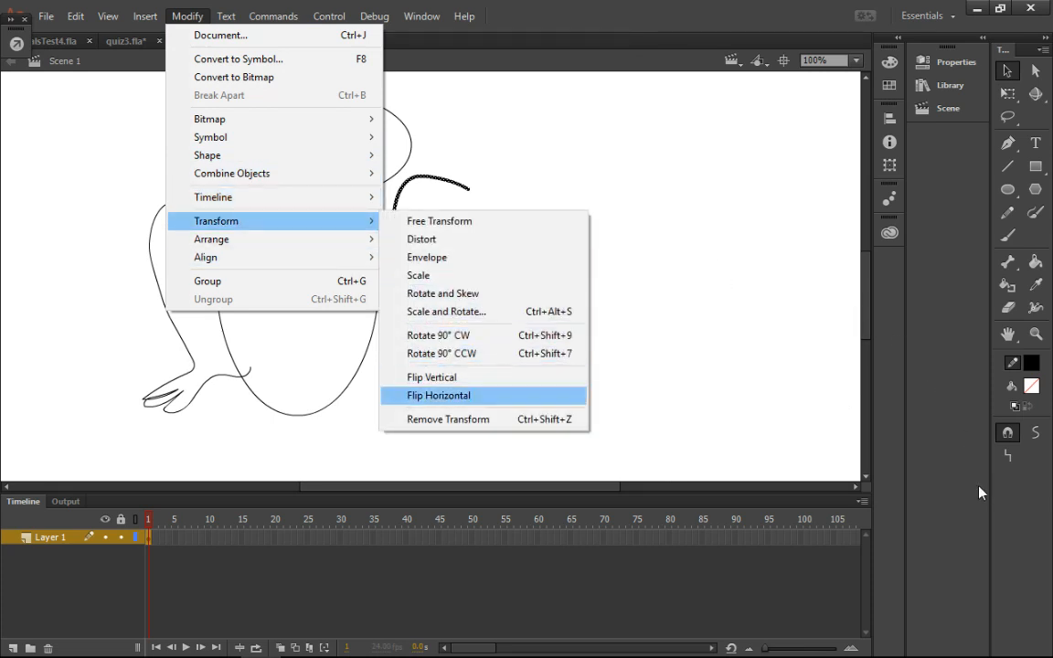
click(464, 394)
mouse_move(476, 233)
mouse_down()
mouse_move(439, 272)
mouse_move(449, 267)
mouse_move(448, 253)
mouse_move(439, 264)
mouse_up()
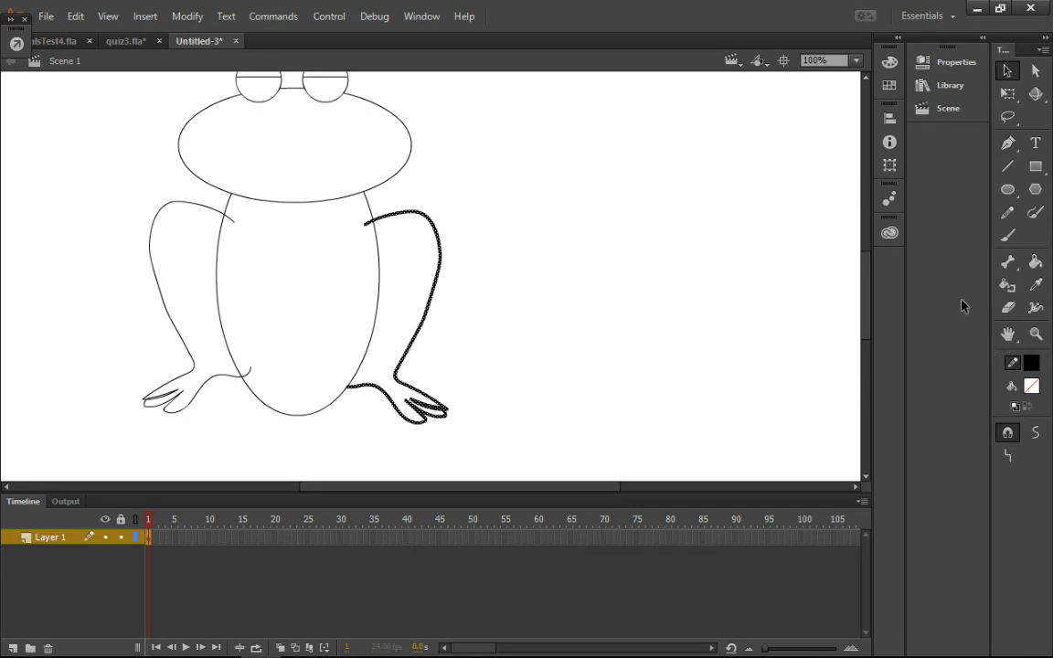
key(Up)
key(Up)
key(Up)
key(Up)
key(Up)
key(Up)
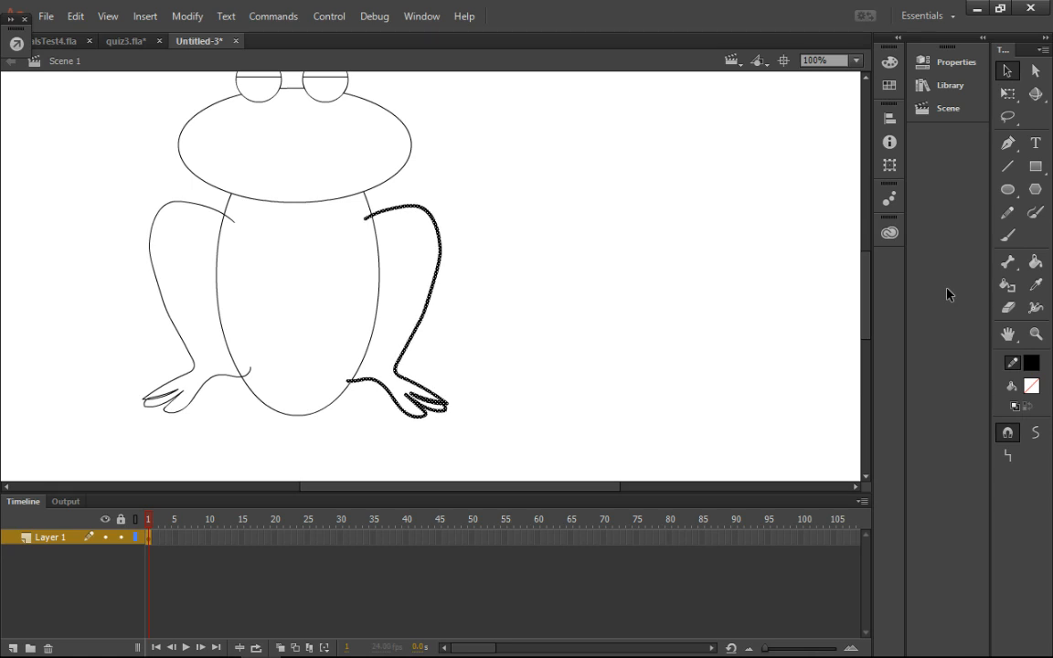
key(Escape)
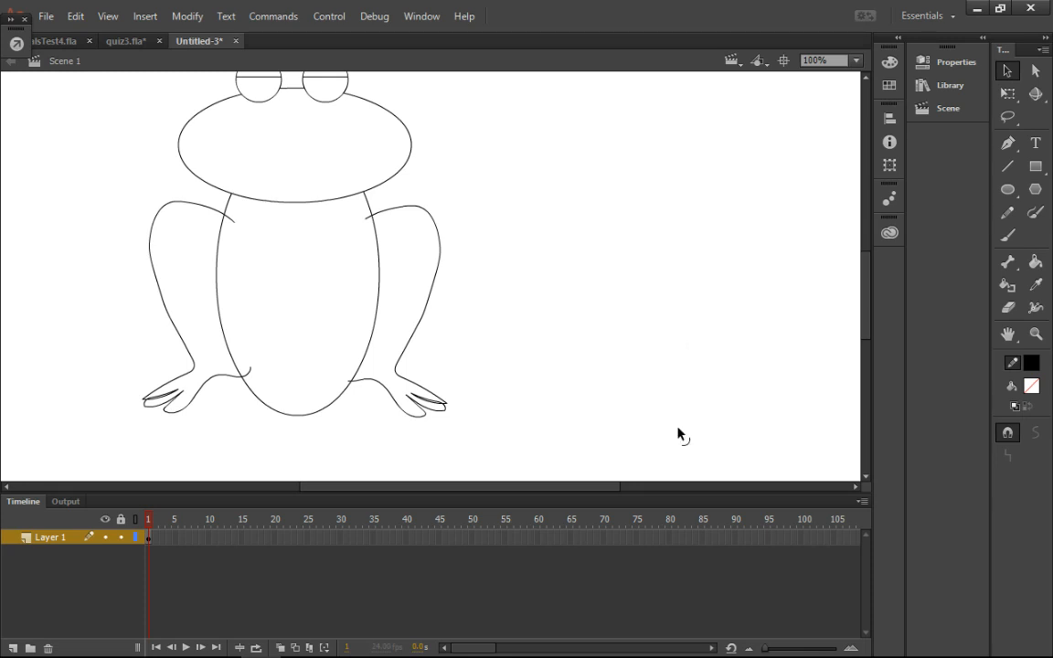
Add a new layer and paint the bent left arm with its hand on it, running from below the head to the body's side.
click(13, 647)
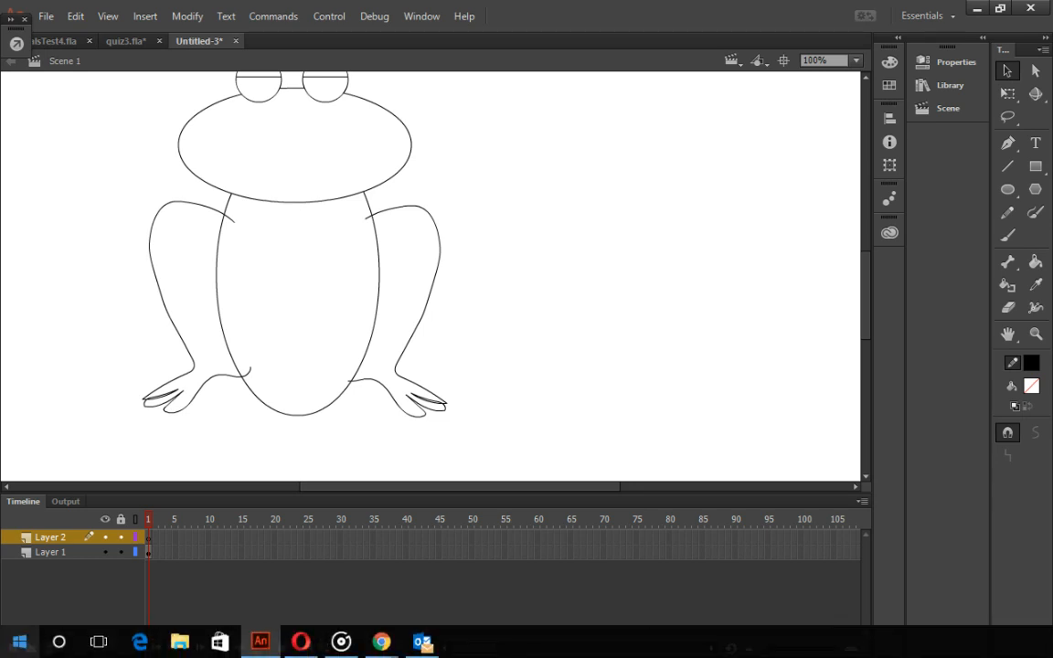
click(1035, 212)
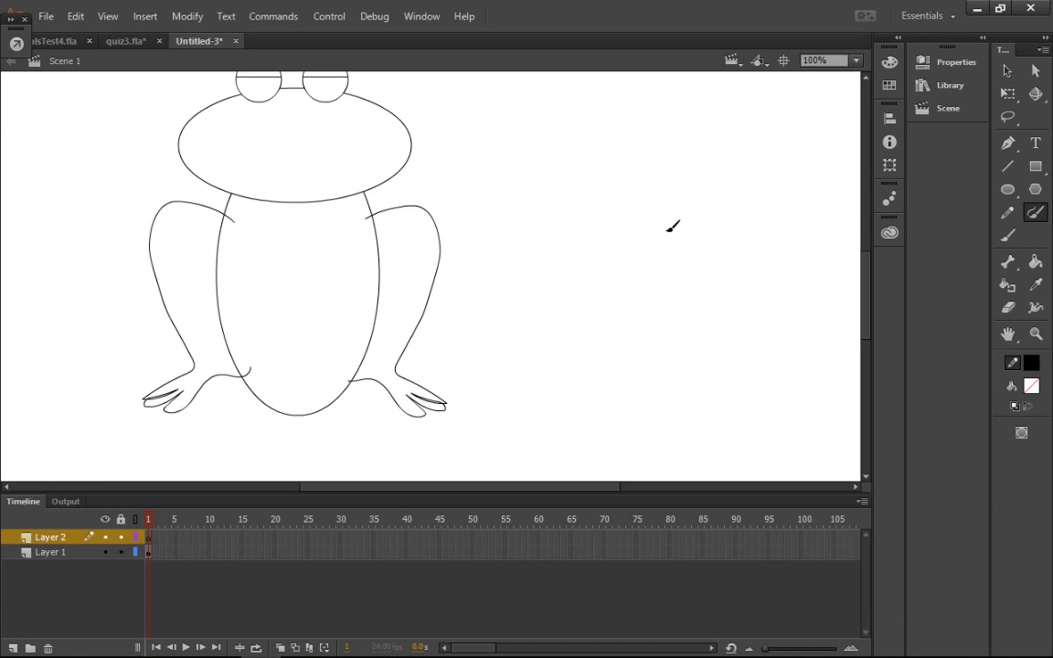
mouse_move(680, 228)
mouse_down()
mouse_move(560, 287)
mouse_move(649, 370)
mouse_move(655, 402)
mouse_move(663, 362)
mouse_move(576, 284)
mouse_move(704, 240)
mouse_up()
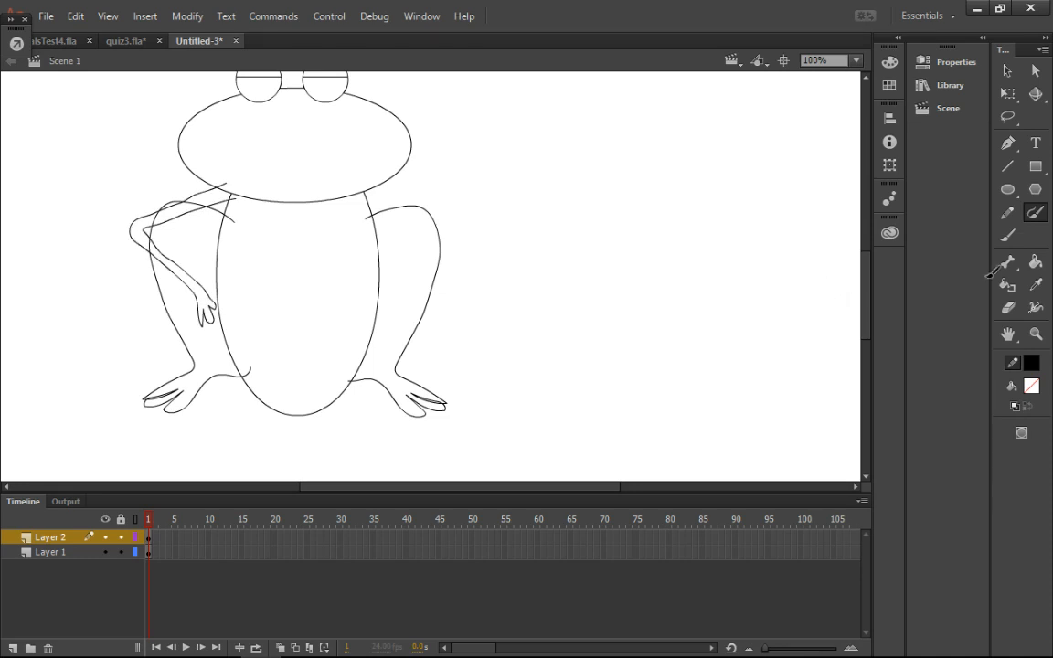
Duplicate the left arm, flip the copy horizontally, and align it as the right arm beneath the head.
click(1007, 70)
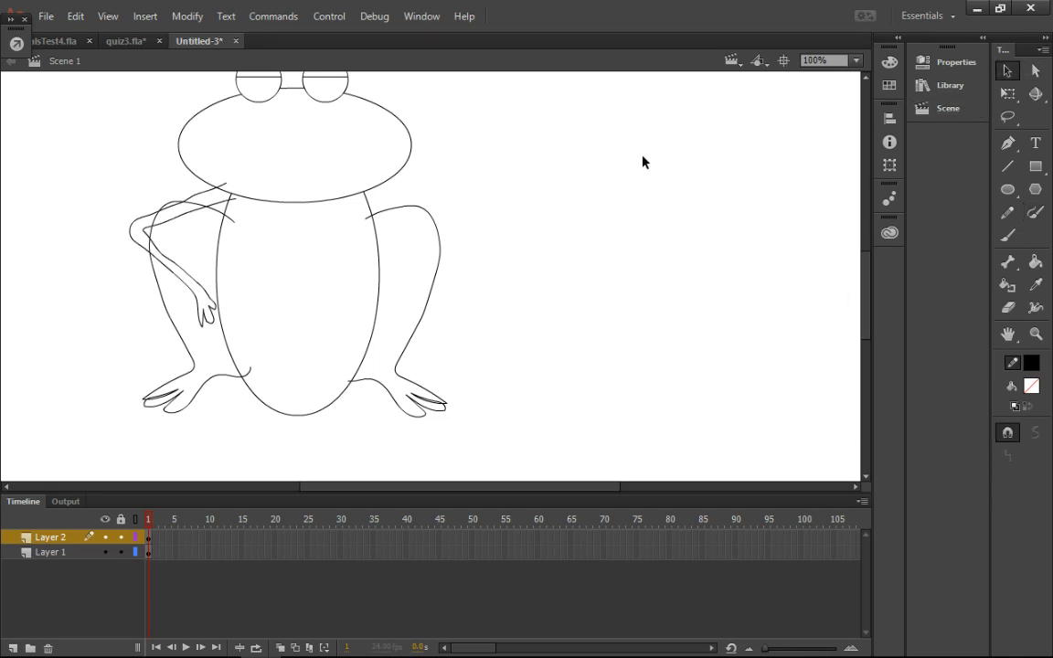
double_click(657, 244)
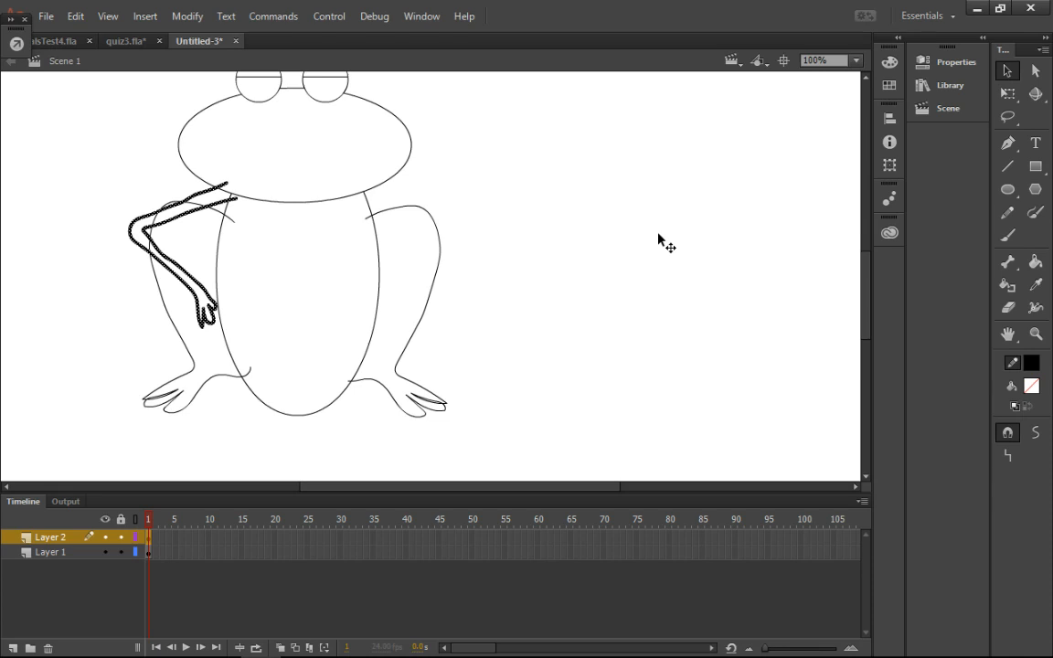
key(ctrl+v)
click(187, 17)
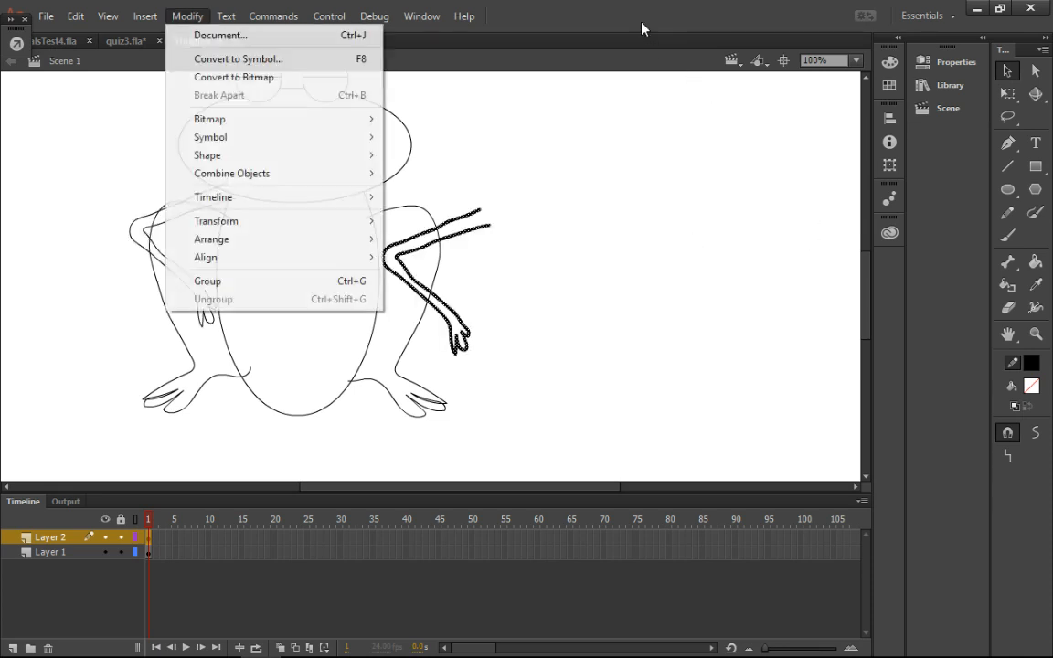
mouse_move(216, 220)
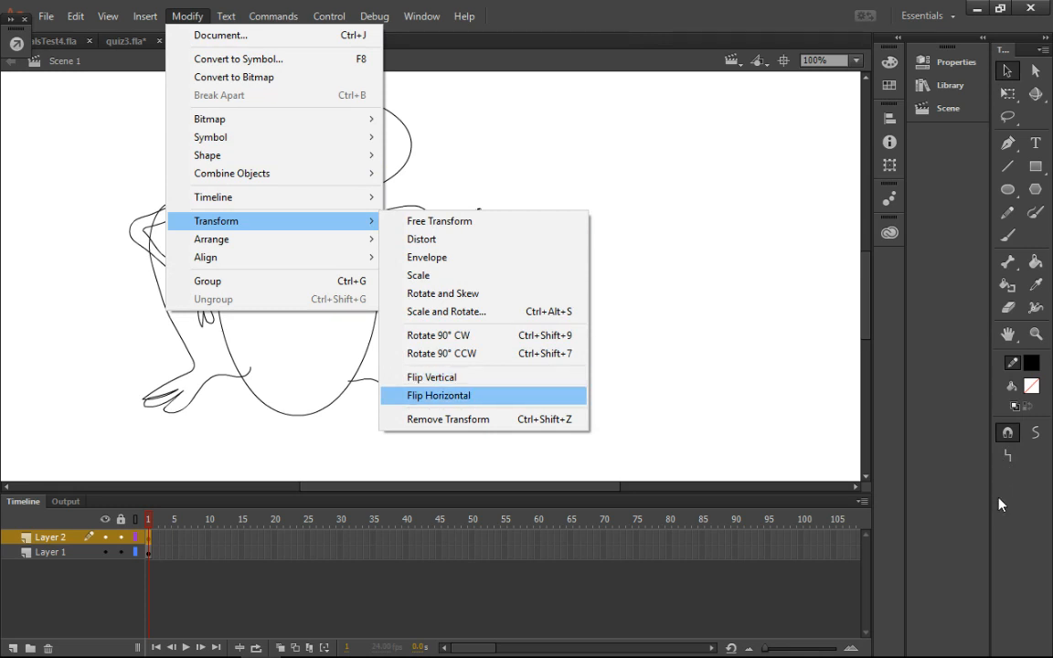
click(438, 395)
drag(418, 192, 389, 168)
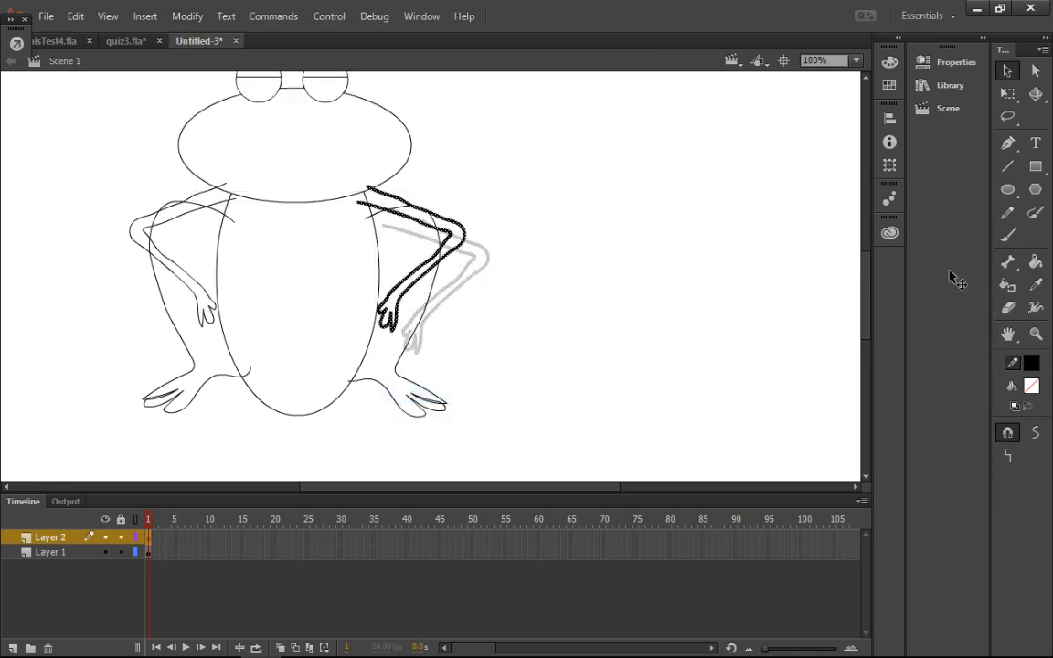
drag(950, 279, 947, 268)
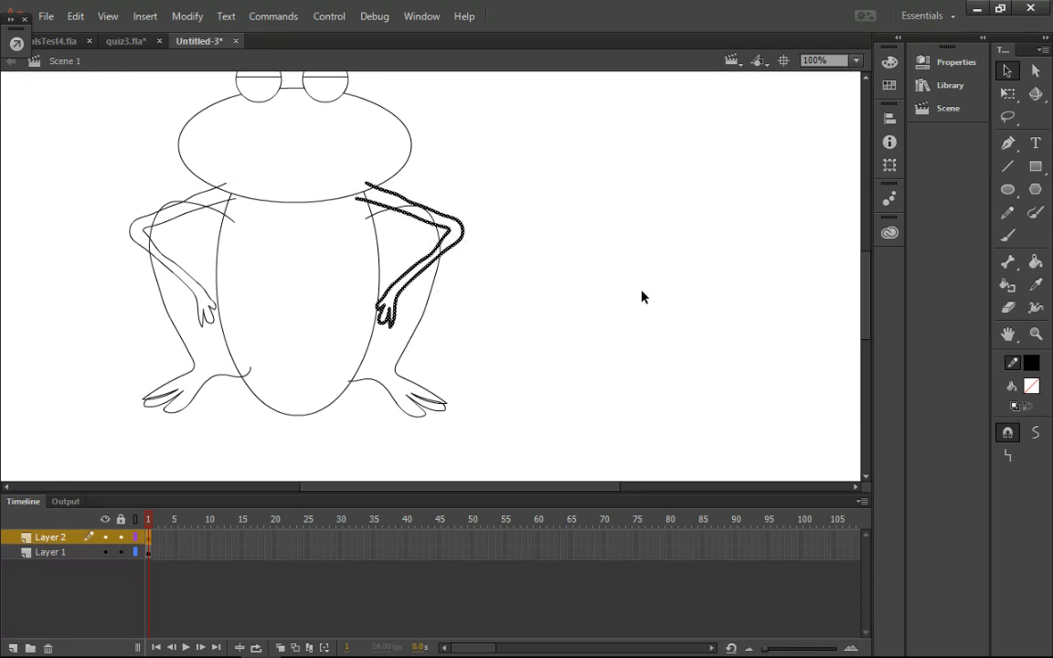
Select both arms together, remove them from Layer 2, and make Layer 1 the active layer.
shift+click(660, 243)
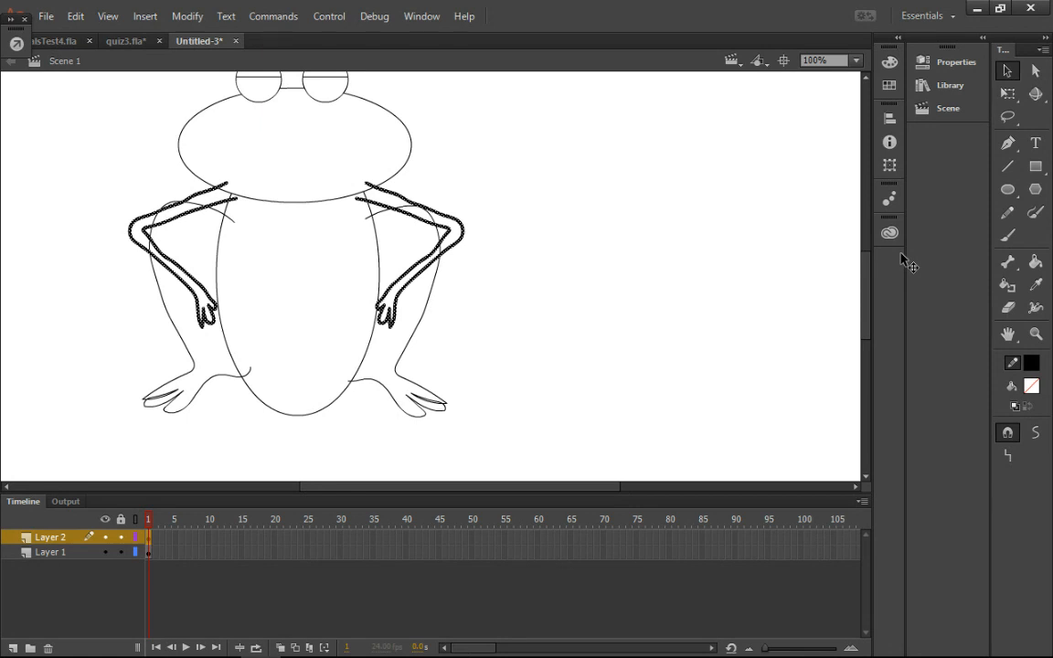
key(Delete)
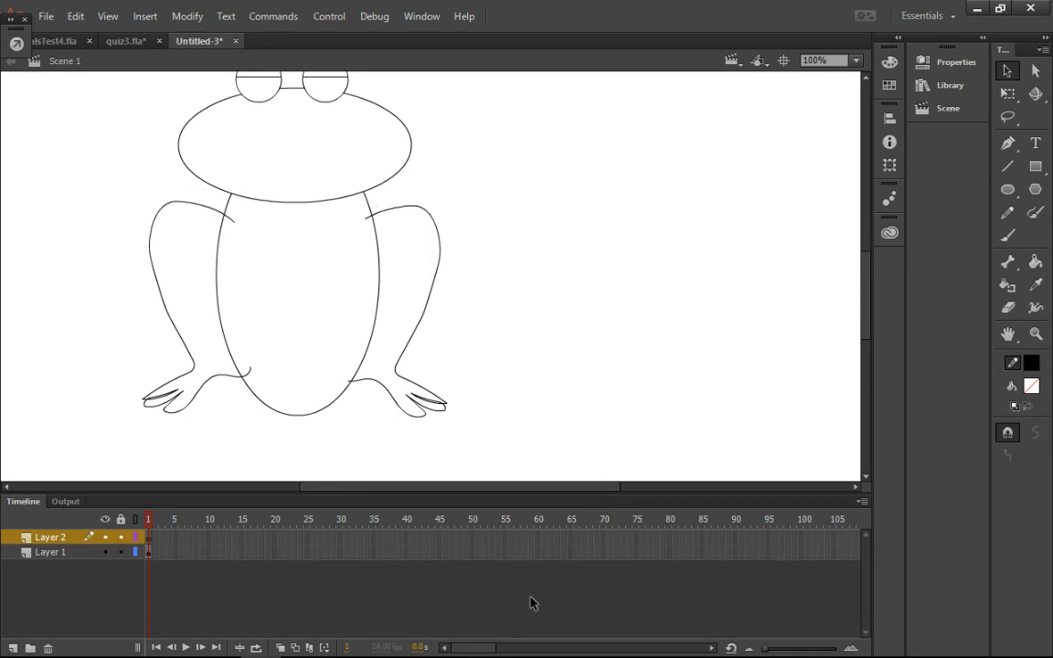
click(51, 552)
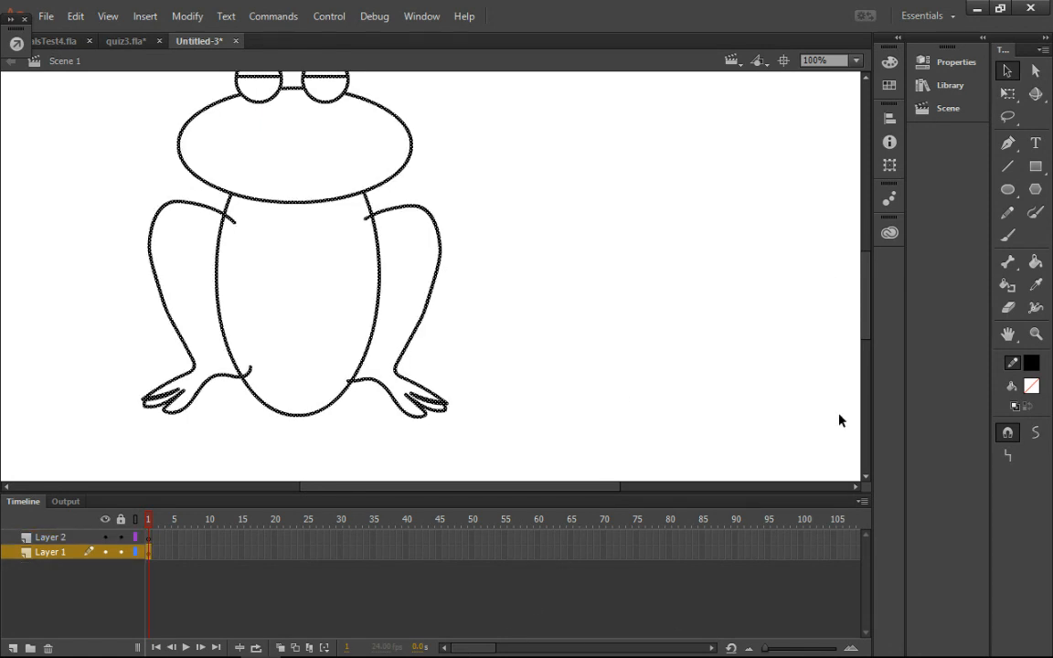
Paste both arms in place onto Layer 1 with the rest of the frog, and delete the emptied Layer 2.
right_click(582, 278)
click(639, 342)
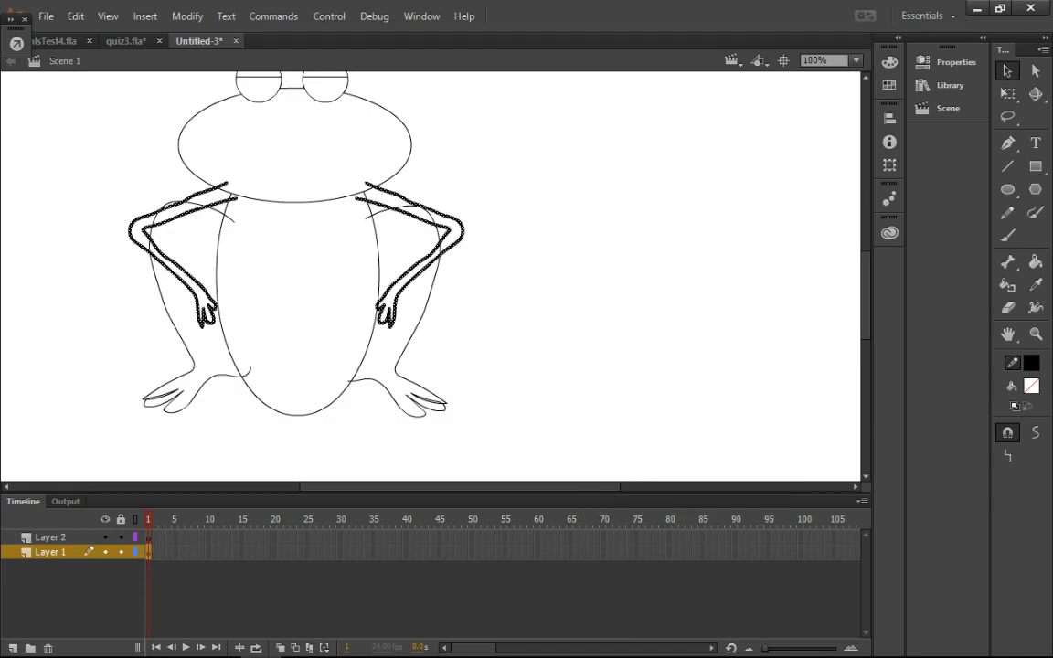
click(51, 537)
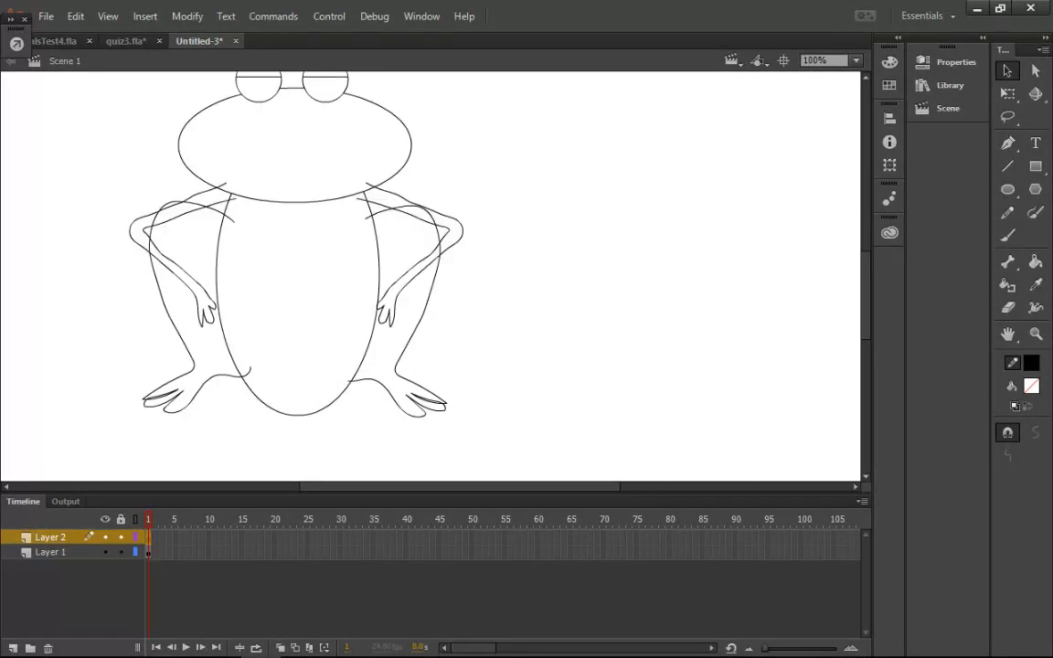
click(48, 648)
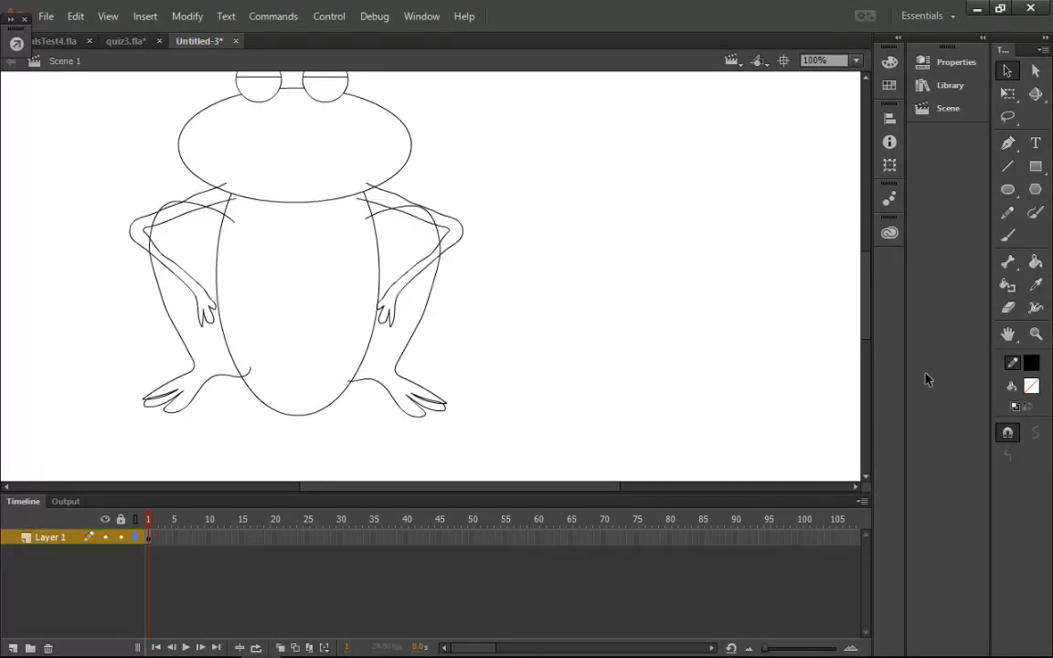
Delete the leg line segments that cross through the arms and extend into the body on both sides.
click(420, 208)
key(Delete)
click(229, 218)
key(Delete)
Trim the arm line ends protruding into the head and body on both sides, undoing the accidental deletion of the head's lower edge.
click(234, 198)
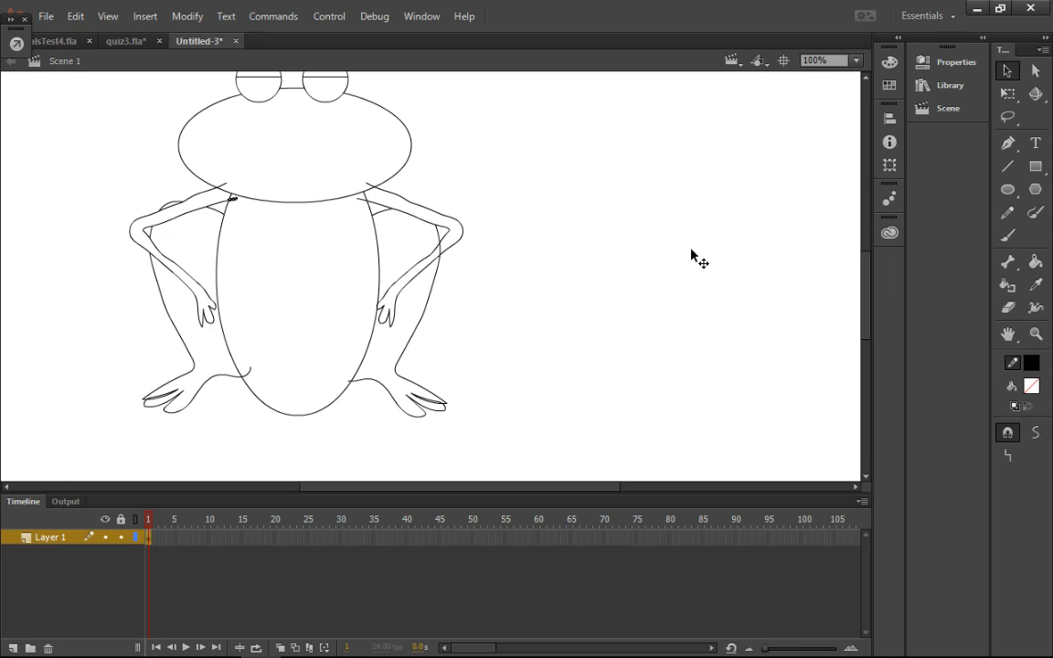
key(Delete)
key(Delete)
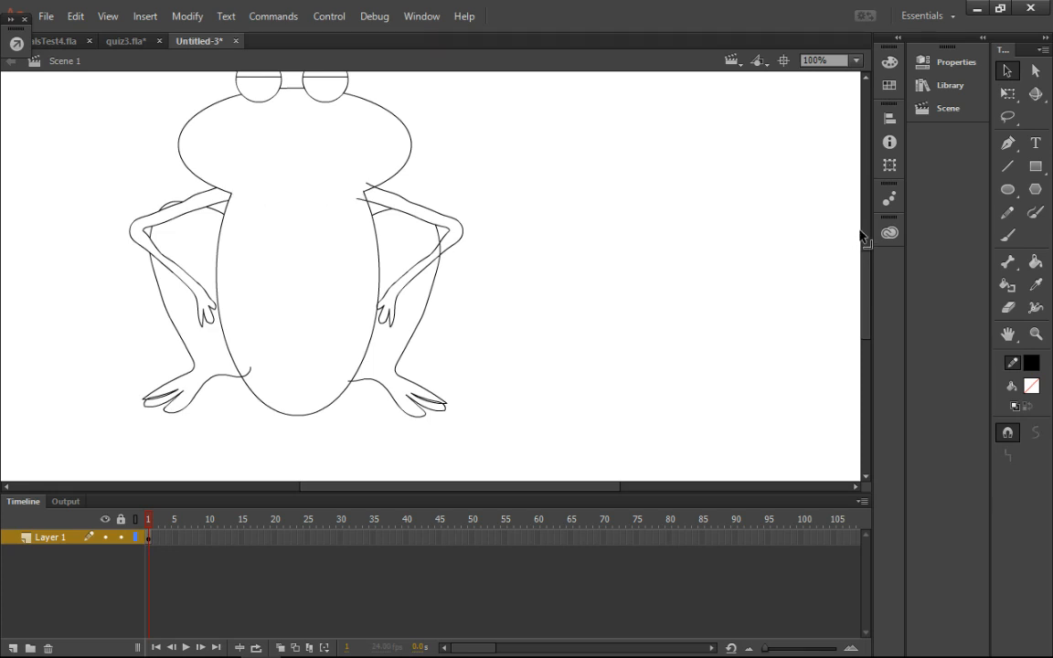
key(ctrl+z)
key(ctrl+z)
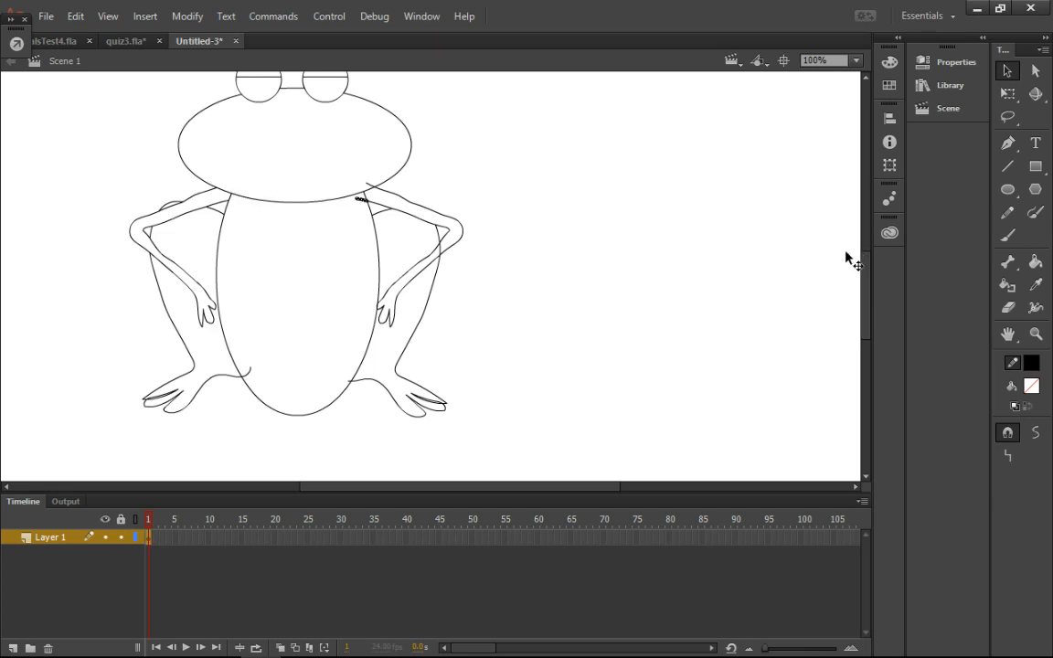
key(Delete)
click(858, 230)
key(Delete)
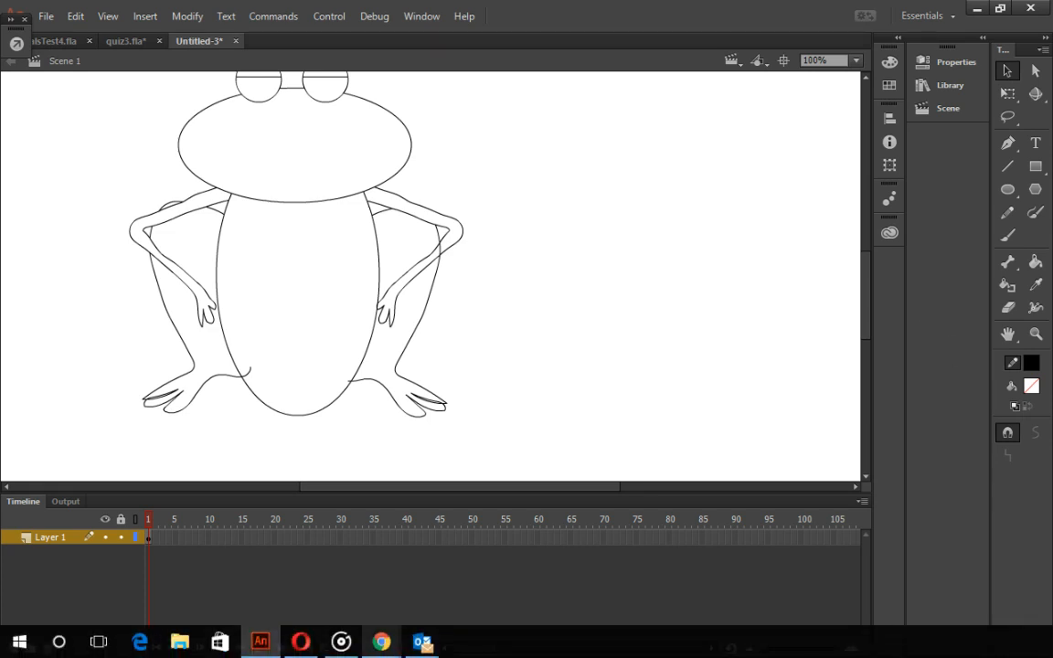
Switch to the Chrome window with Activity Village's Learn to Draw a Frog guide to check its drawing stages.
mouse_move(381, 642)
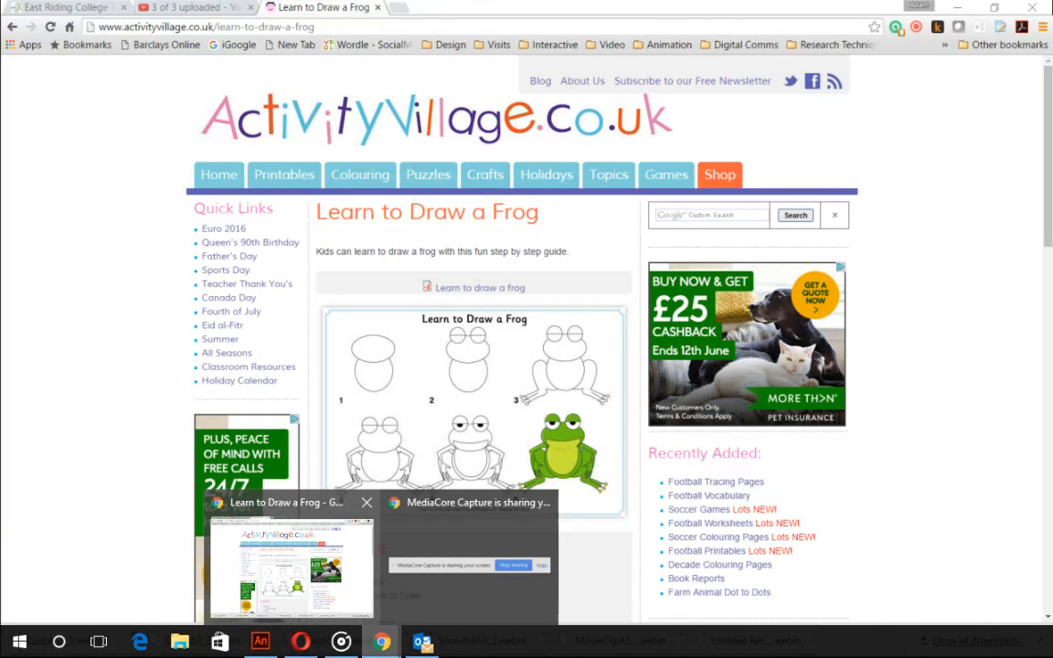
click(292, 562)
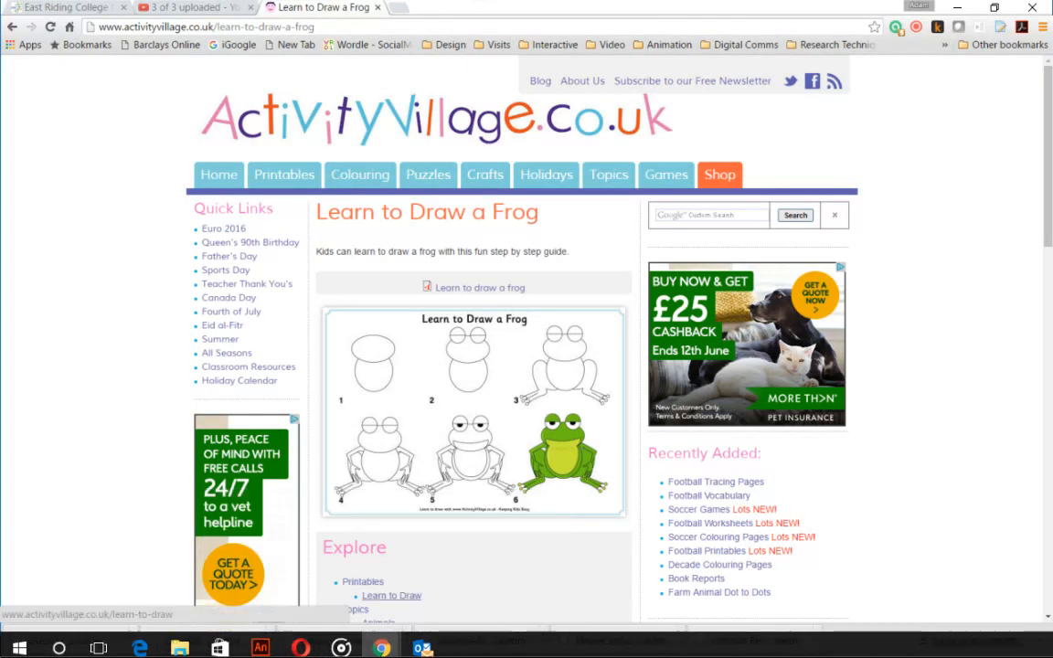
click(915, 25)
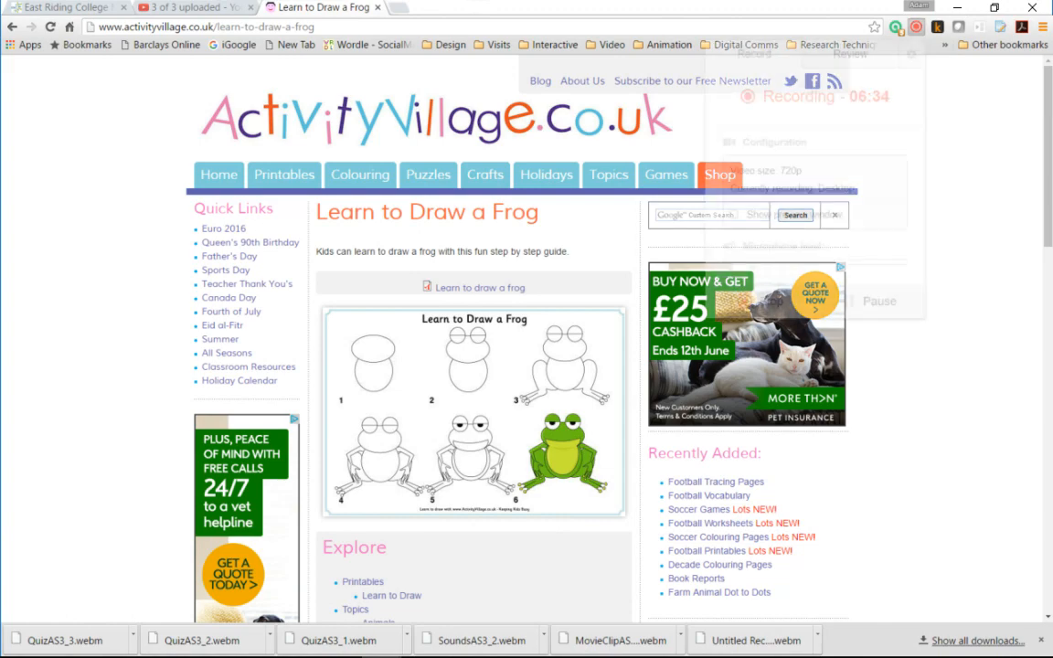